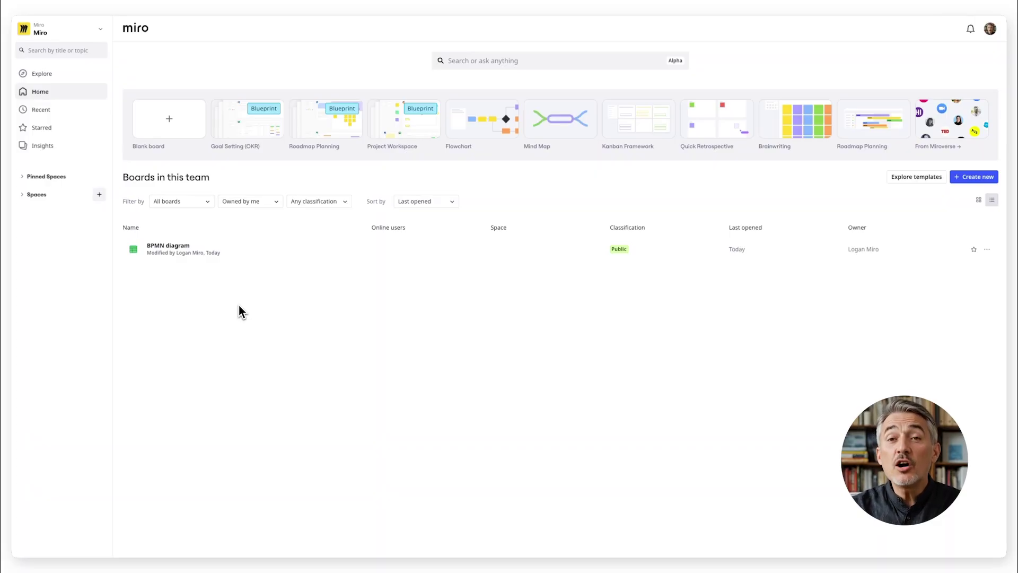
# Open the BPMN diagram board, add the Diagram format via a 'diagram' search, and place an empty diagram
pyautogui.click(179, 252)
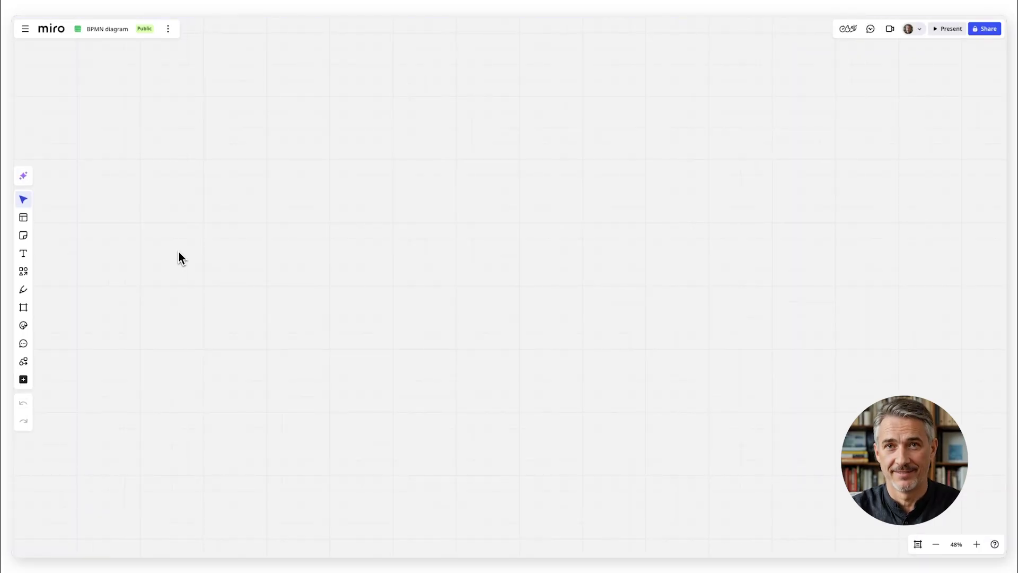
pyautogui.click(24, 380)
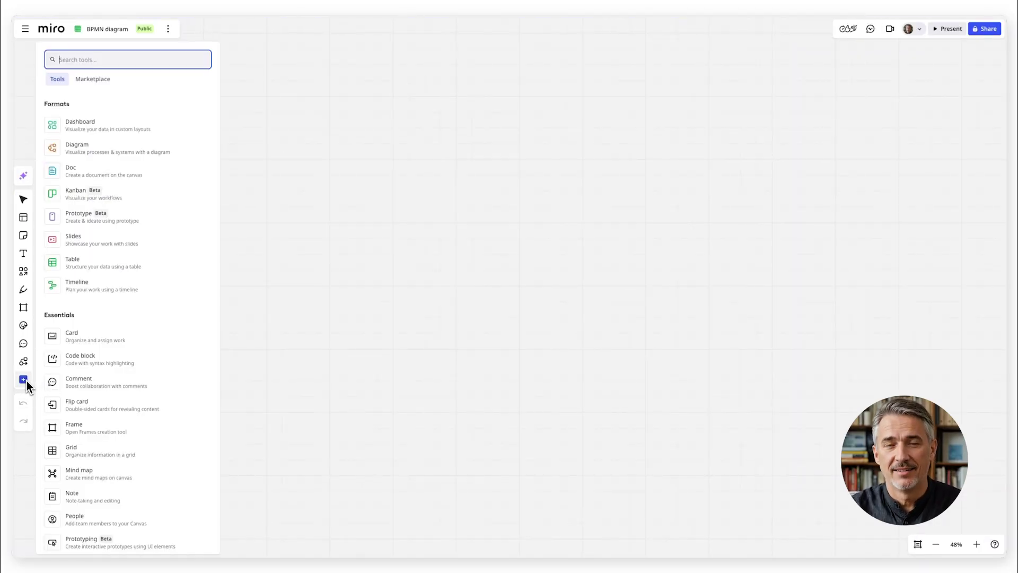
pyautogui.write('diagram')
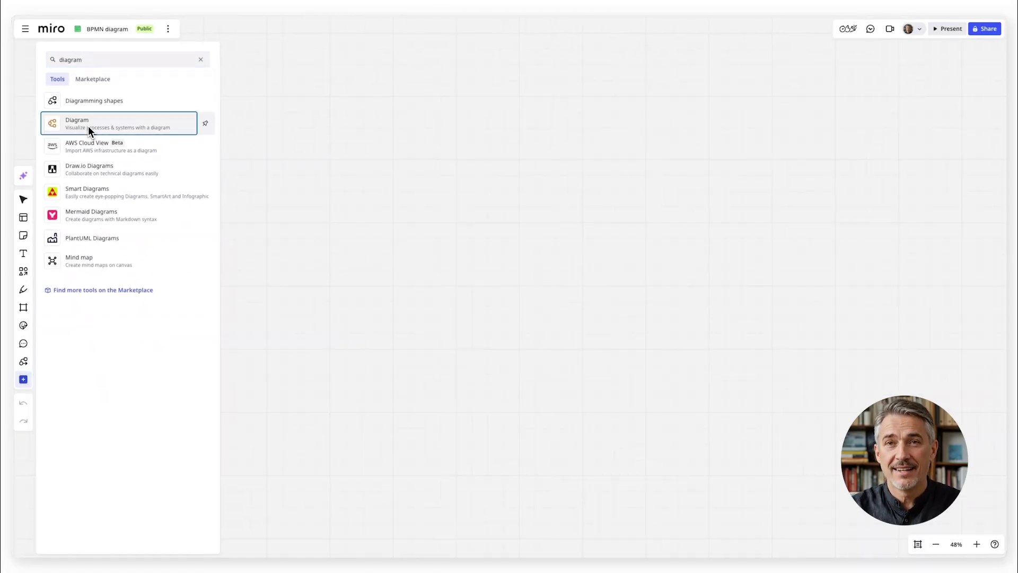
pyautogui.click(148, 215)
pyautogui.click(264, 212)
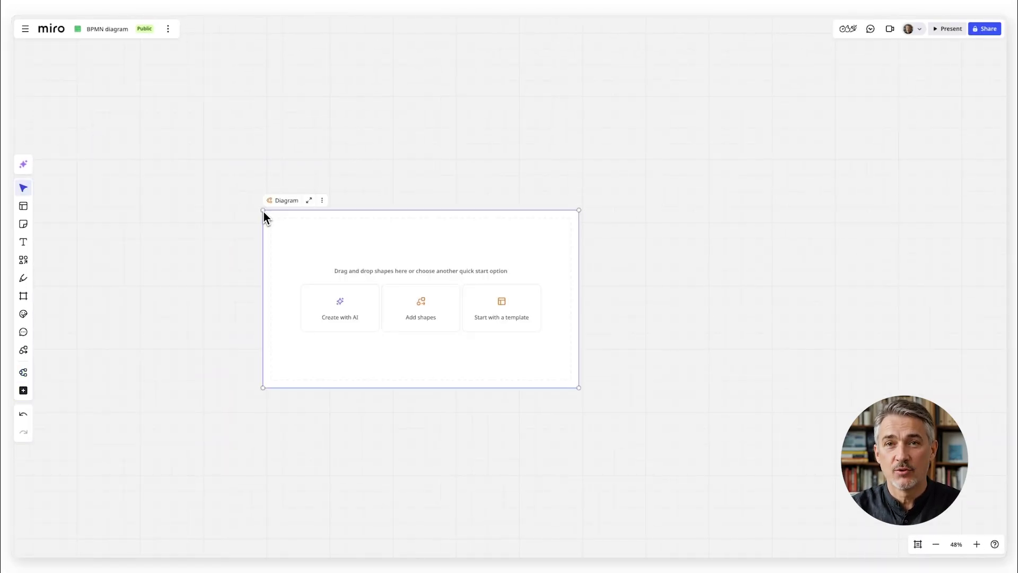
pyautogui.click(237, 333)
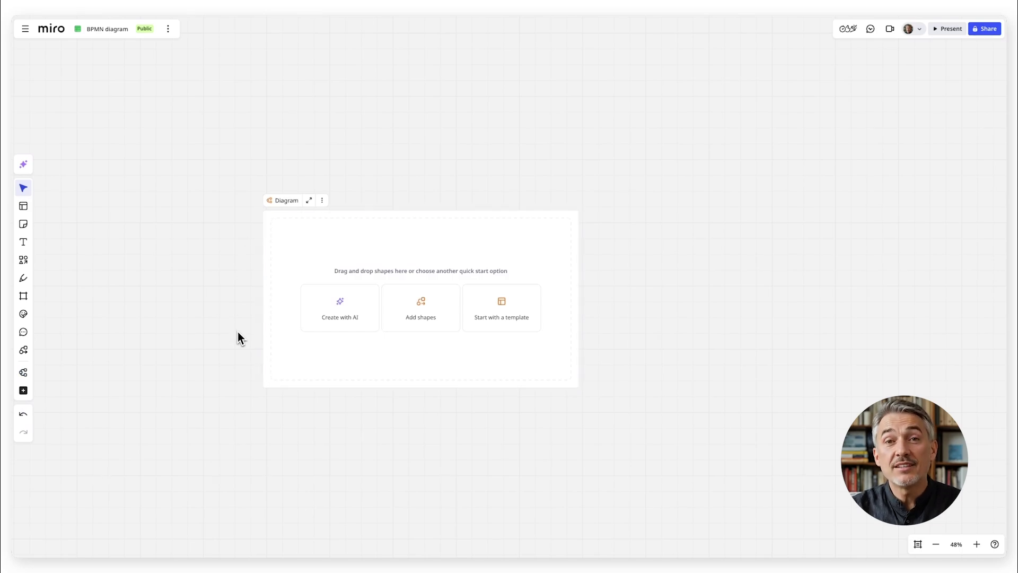
# Enable the BPMN shape set and collapse the Basic Shapes and Flowchart sections
pyautogui.click(416, 318)
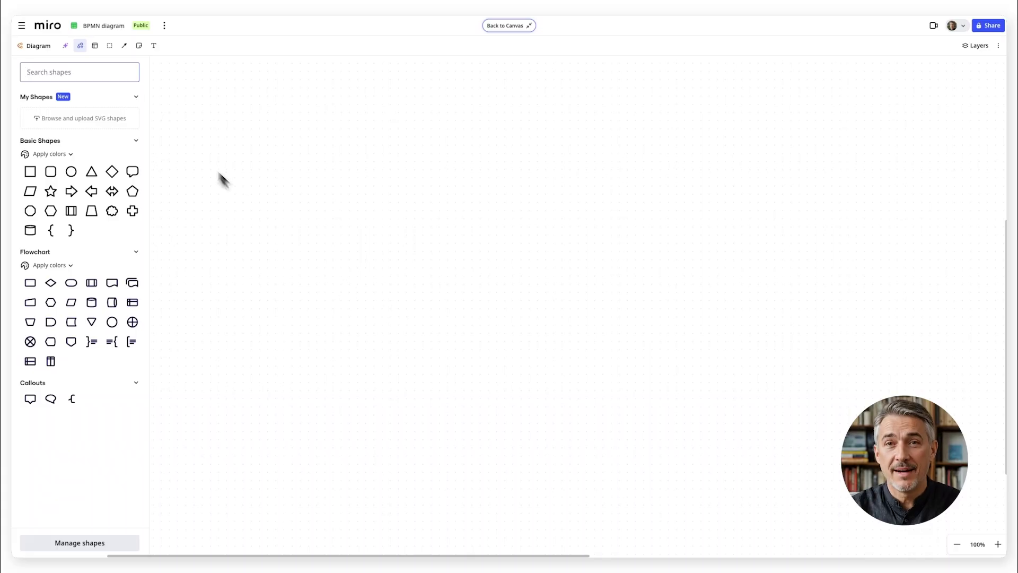
pyautogui.click(88, 79)
pyautogui.write('BPMN')
pyautogui.click(23, 97)
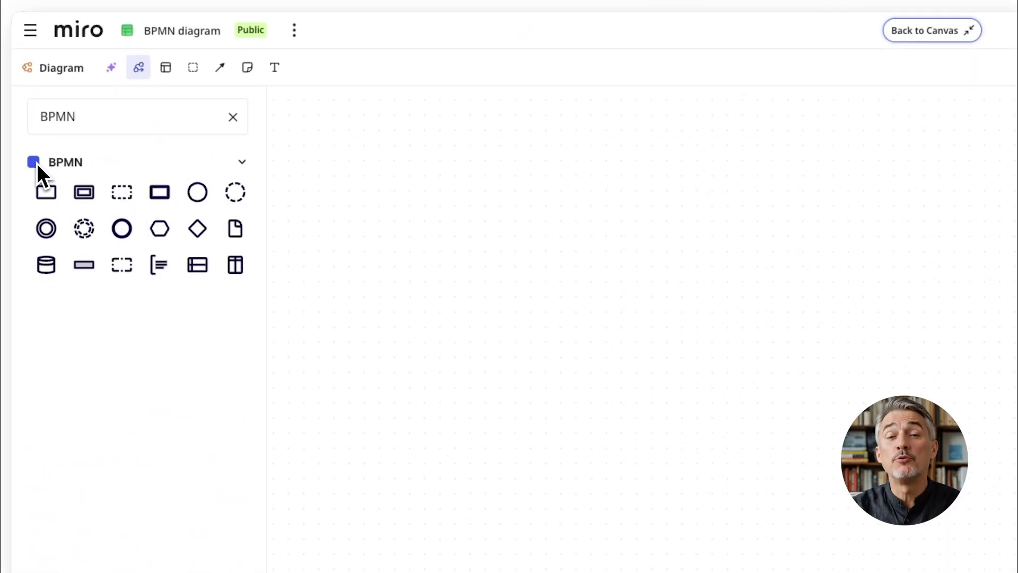
pyautogui.click(233, 117)
pyautogui.click(243, 241)
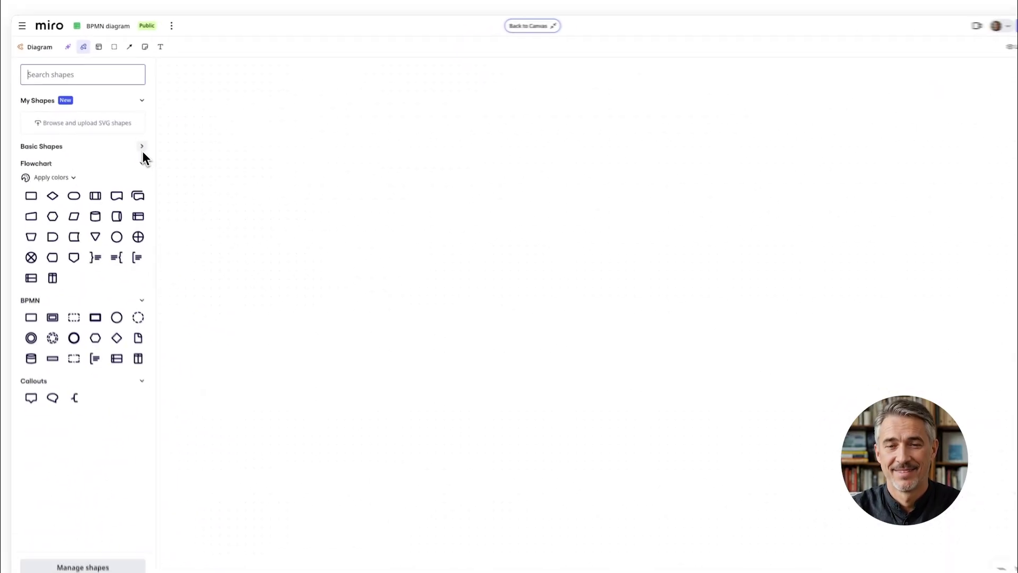
pyautogui.click(142, 164)
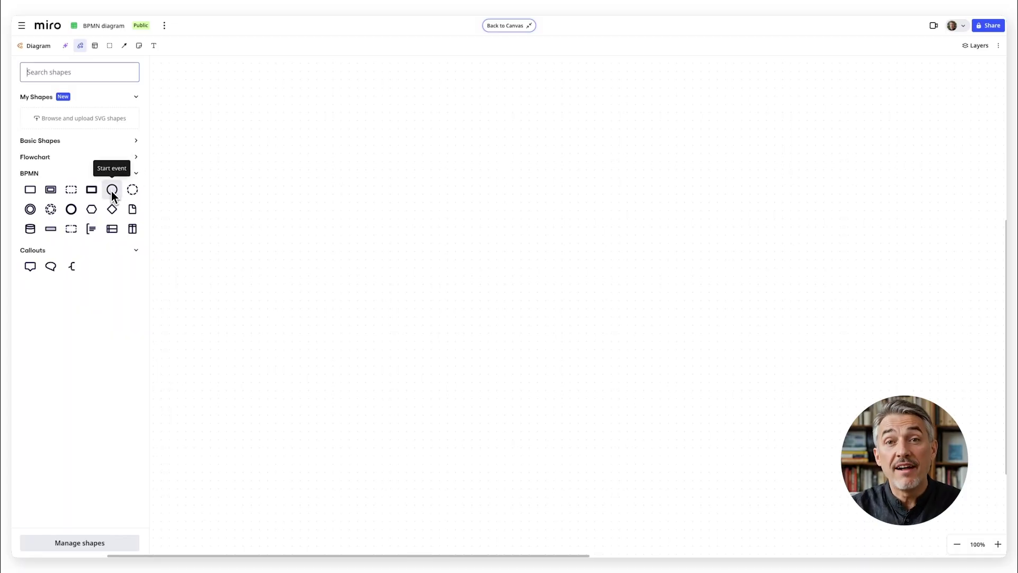
# Place a start event, two Tasks and a Gateway in a row on the diagram
pyautogui.moveTo(112, 190); pyautogui.dragTo(237, 201)
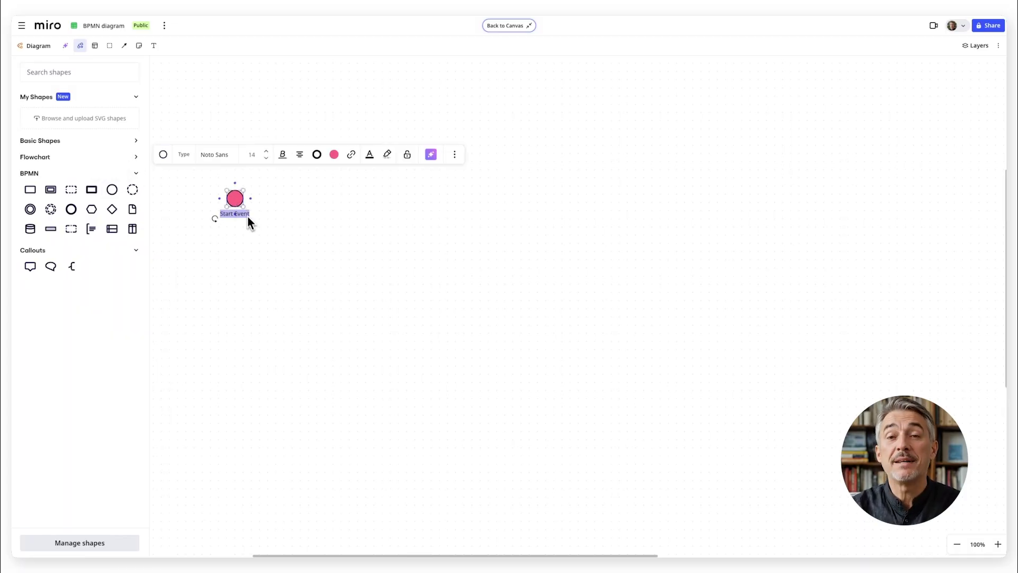
pyautogui.click(261, 239)
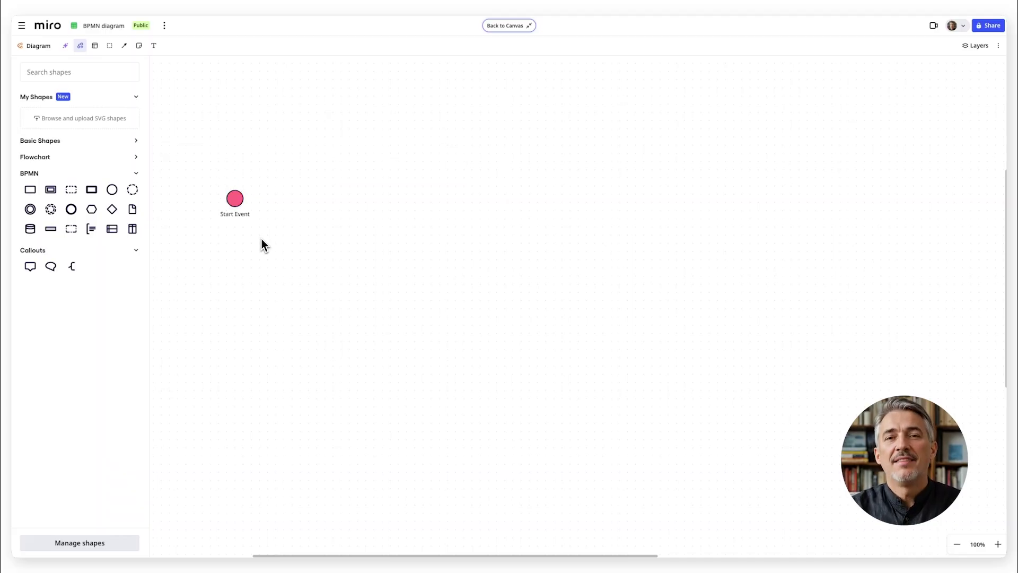
pyautogui.moveTo(30, 189); pyautogui.dragTo(330, 201)
pyautogui.click(359, 243)
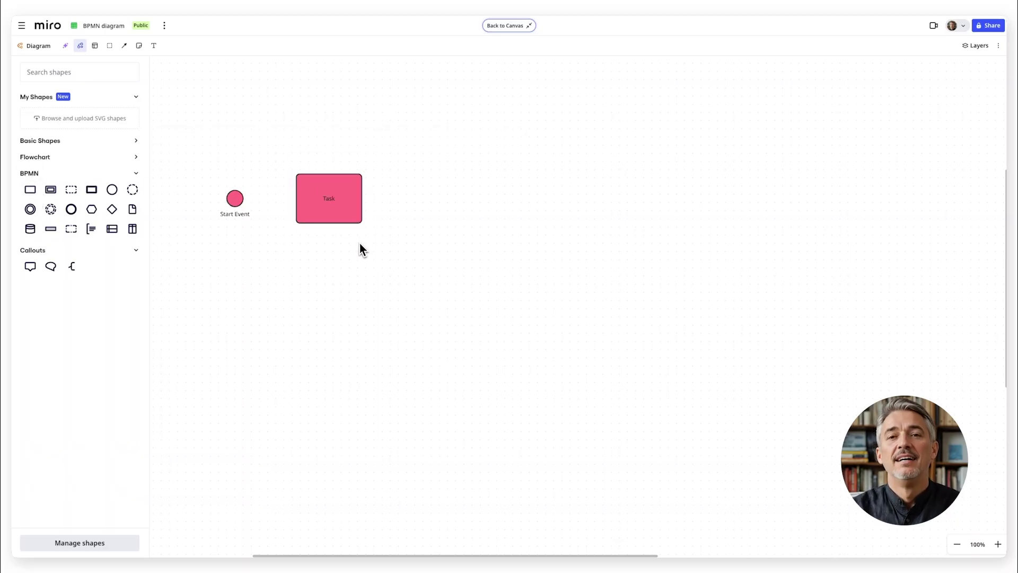
pyautogui.moveTo(30, 189); pyautogui.dragTo(456, 202)
pyautogui.click(488, 258)
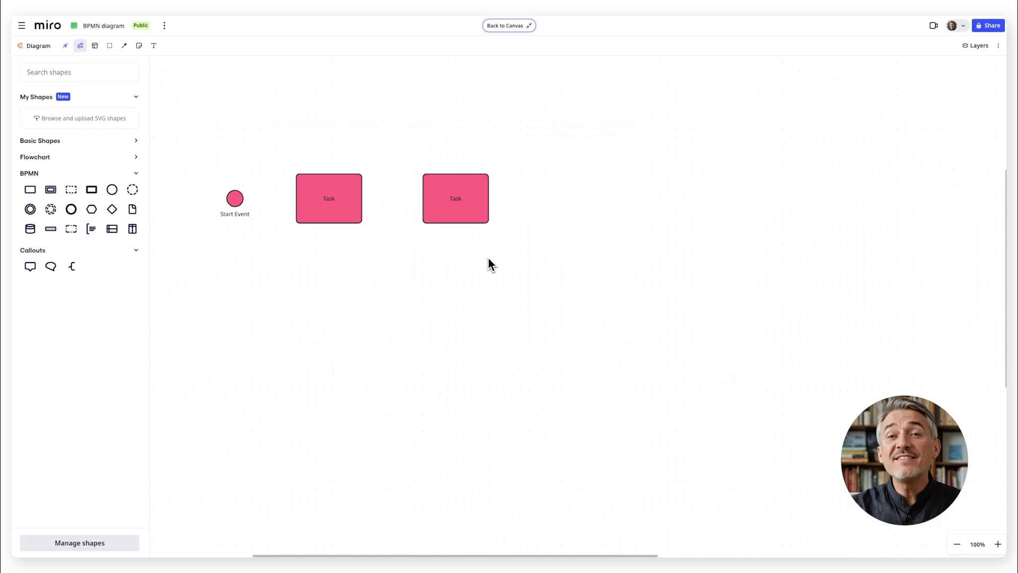
pyautogui.moveTo(112, 211); pyautogui.dragTo(572, 204)
pyautogui.click(560, 254)
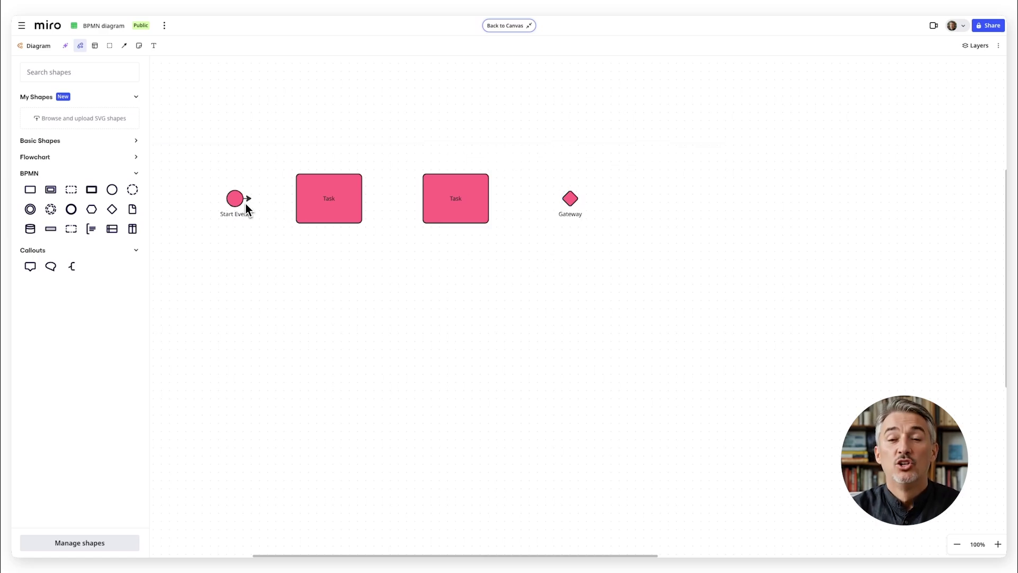
# Connect the start event, both tasks and the gateway with arrows
pyautogui.moveTo(246, 202); pyautogui.dragTo(296, 201)
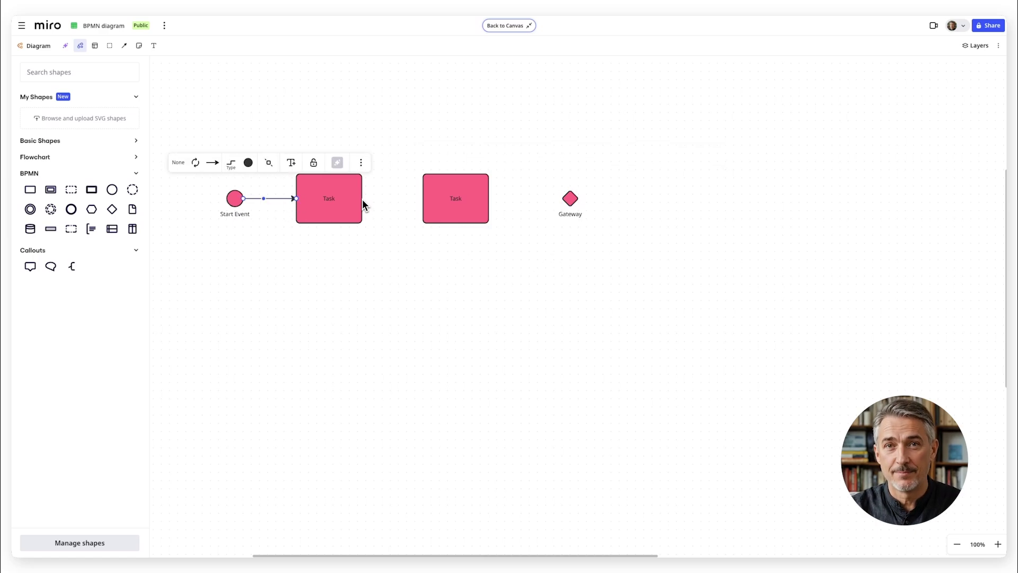
pyautogui.click(361, 199)
pyautogui.click(370, 200)
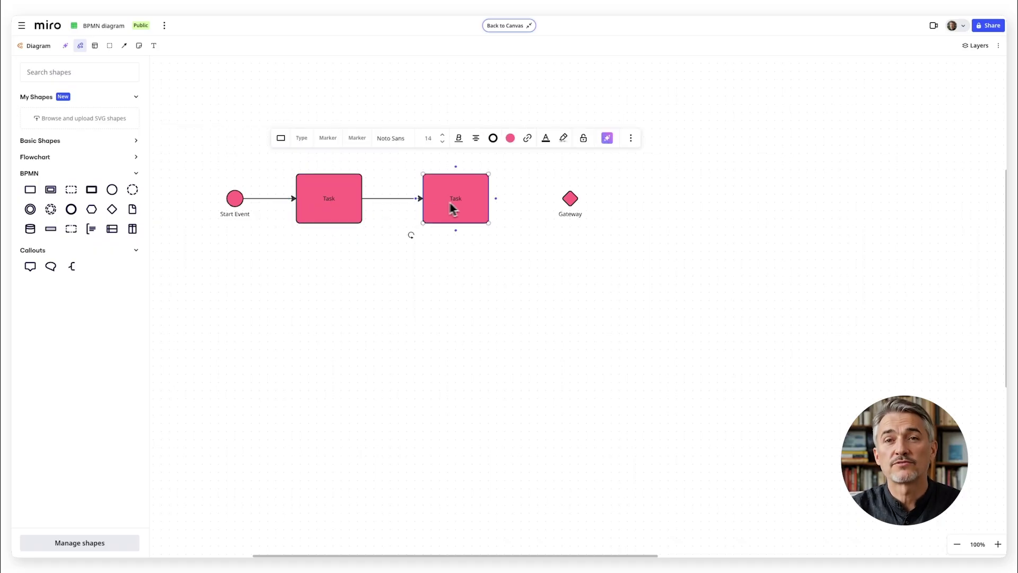
pyautogui.click(496, 200)
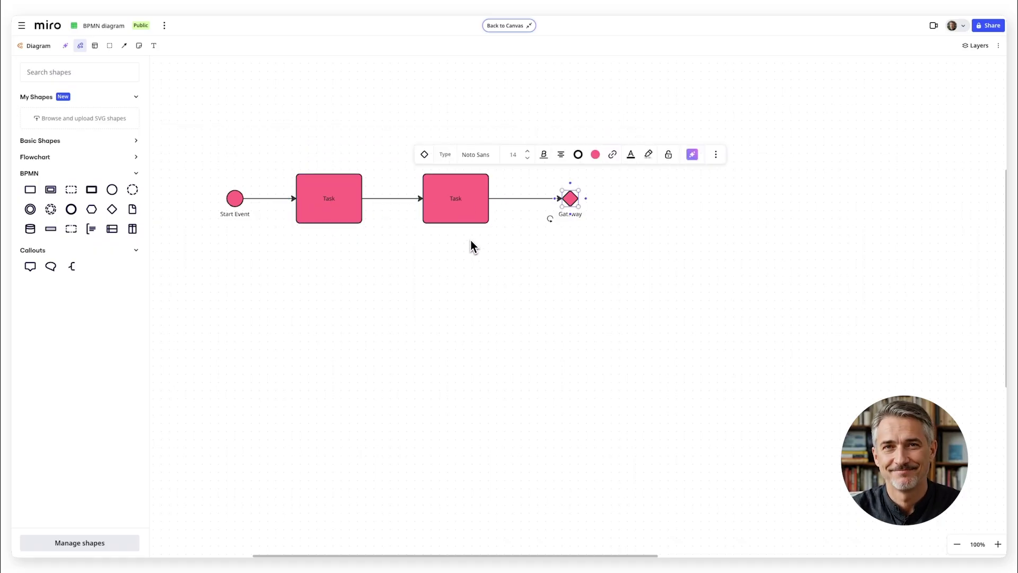
# Make the start event yellow and rename the first task 'Develop Prototype' with purple fill
pyautogui.click(235, 208)
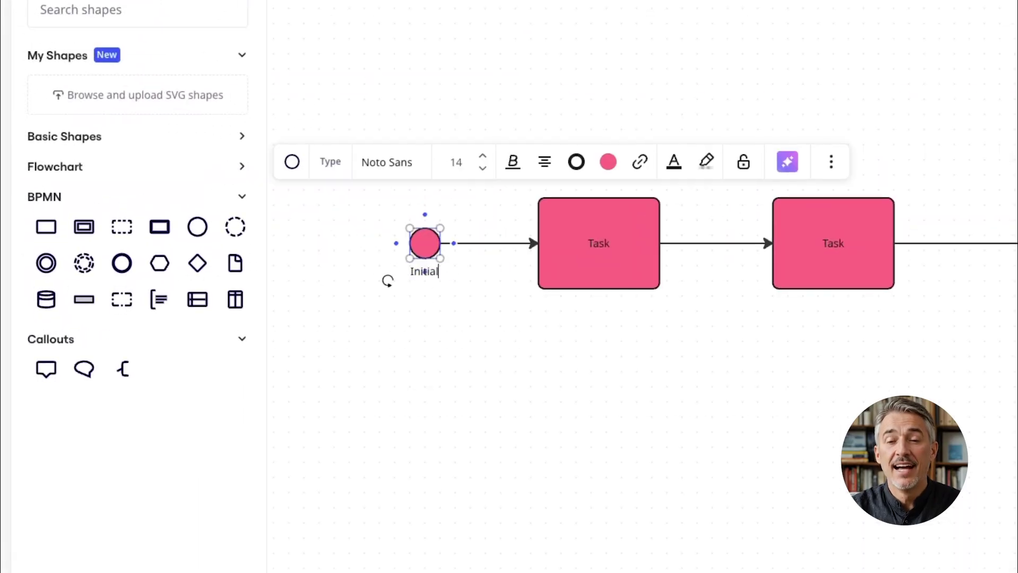
pyautogui.click(468, 158)
pyautogui.click(405, 271)
pyautogui.press('Escape')
pyautogui.doubleClick(462, 219)
pyautogui.write('Develop Prototype')
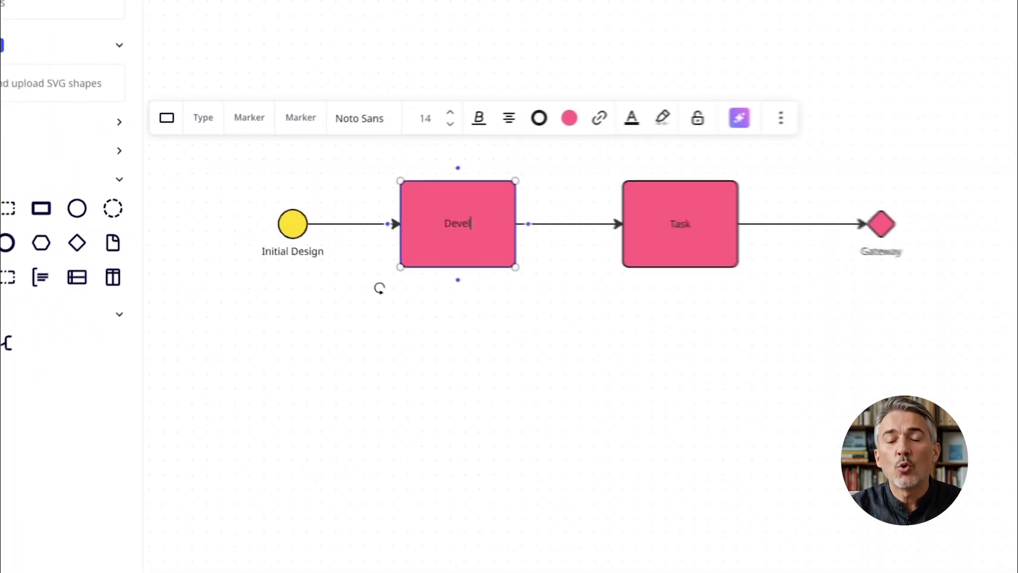
pyautogui.press('Escape')
pyautogui.click(591, 115)
pyautogui.click(604, 298)
pyautogui.press('Escape')
# Rename the second task 'Initial Testing' in light teal and label the gateway 'Prototype passes test?'
pyautogui.click(708, 249)
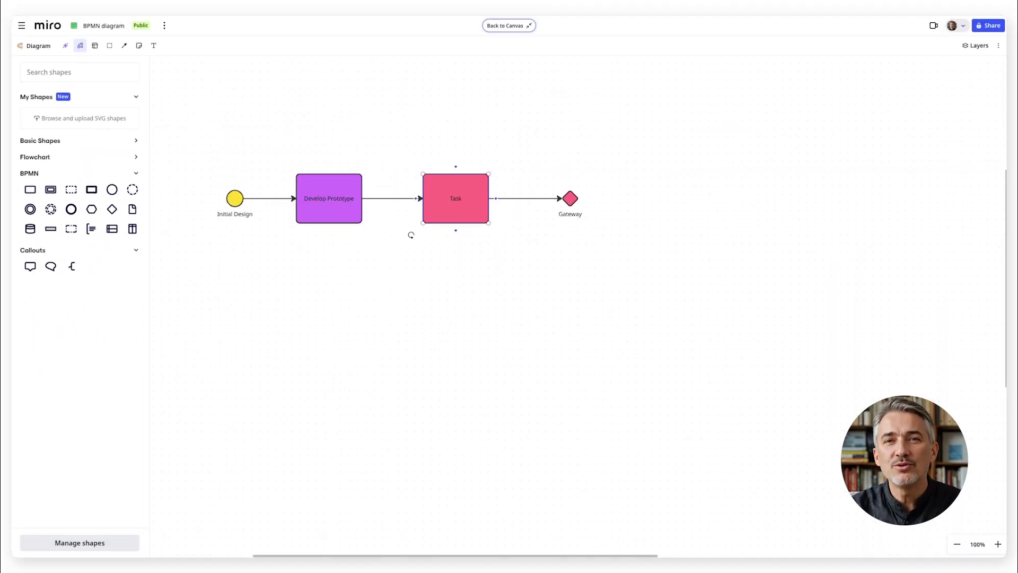
pyautogui.doubleClick(708, 227)
pyautogui.write('Initial Testing')
pyautogui.press('Escape')
pyautogui.click(557, 180)
pyautogui.click(544, 396)
pyautogui.press('Escape')
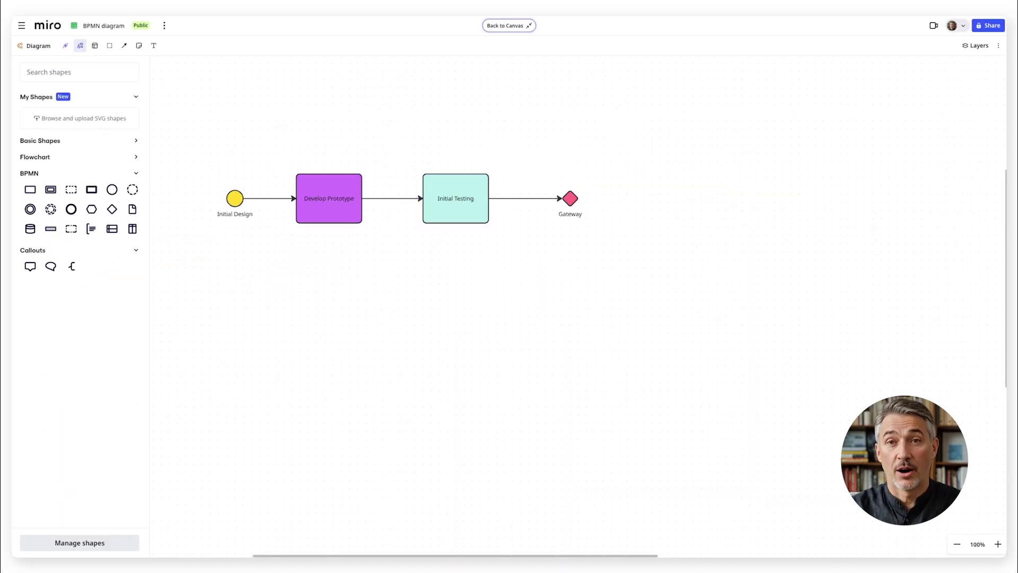
pyautogui.doubleClick(570, 213)
pyautogui.write('Prototype passes test?')
pyautogui.press('Escape')
pyautogui.click(570, 198)
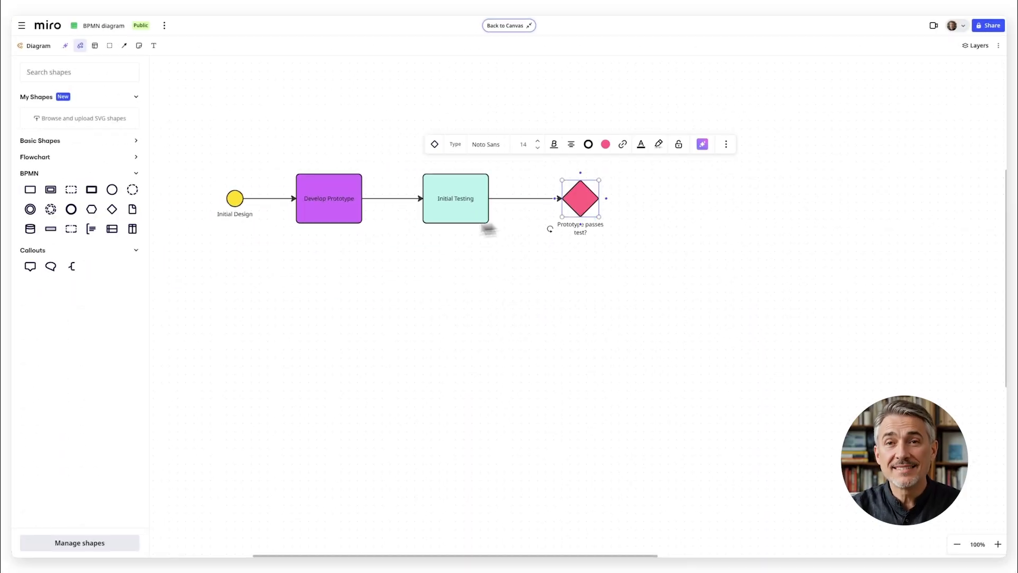
# Enlarge the start event and move Develop Prototype, Initial Testing and the gateway down in steps
pyautogui.click(235, 198)
pyautogui.moveTo(226, 207); pyautogui.dragTo(208, 225)
pyautogui.moveTo(342, 213); pyautogui.dragTo(343, 266)
pyautogui.moveTo(446, 222); pyautogui.dragTo(449, 311)
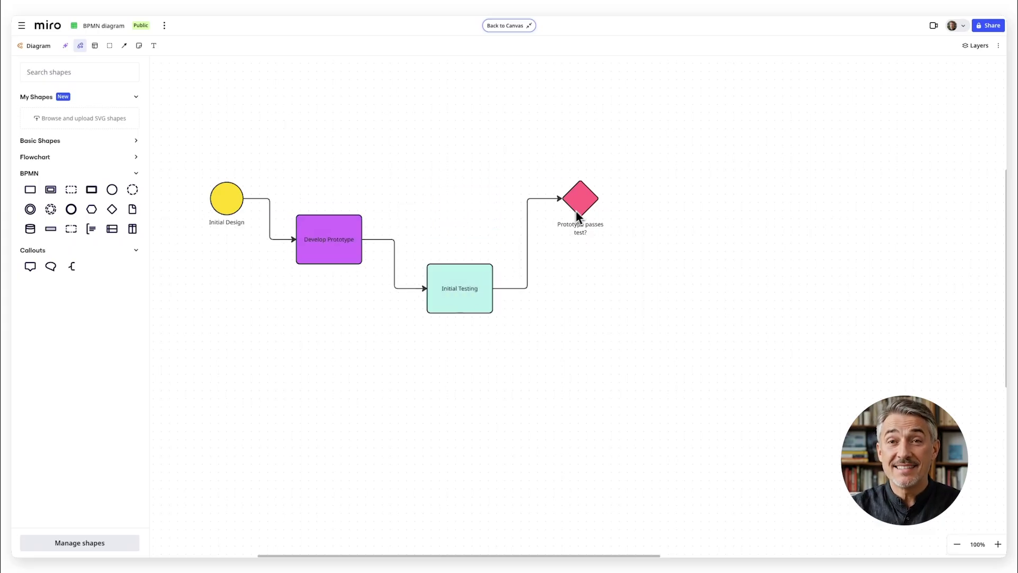
pyautogui.moveTo(576, 212); pyautogui.dragTo(590, 343)
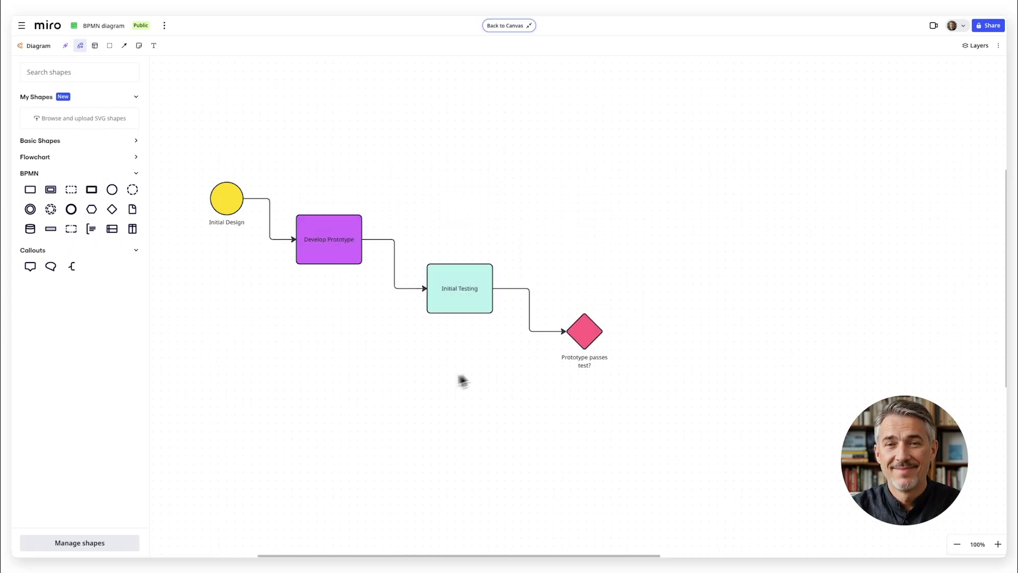
# Add a horizontal swimlane over the whole flow and send it to the back
pyautogui.click(116, 234)
pyautogui.moveTo(413, 340); pyautogui.dragTo(257, 328)
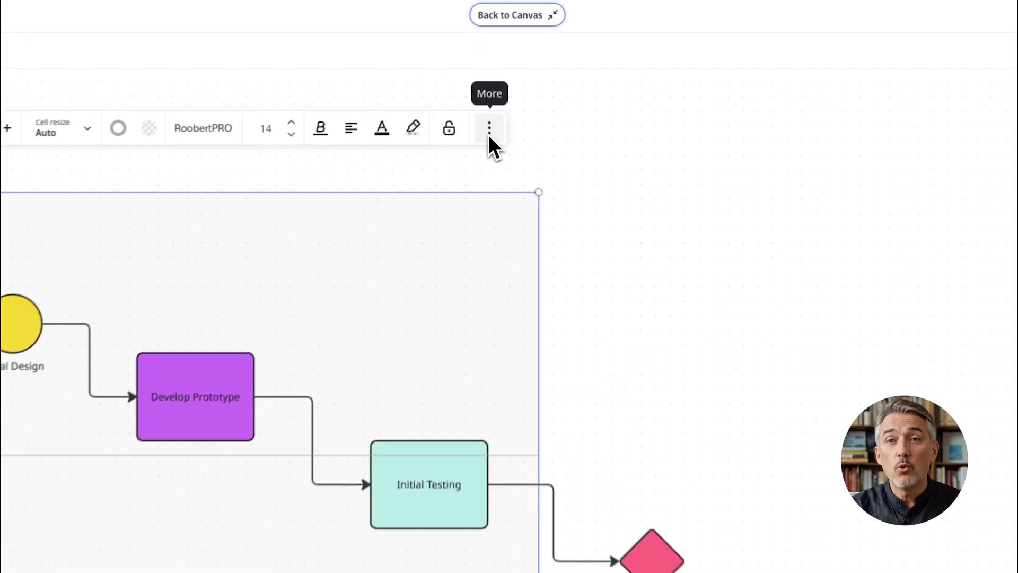
pyautogui.click(488, 130)
pyautogui.click(514, 386)
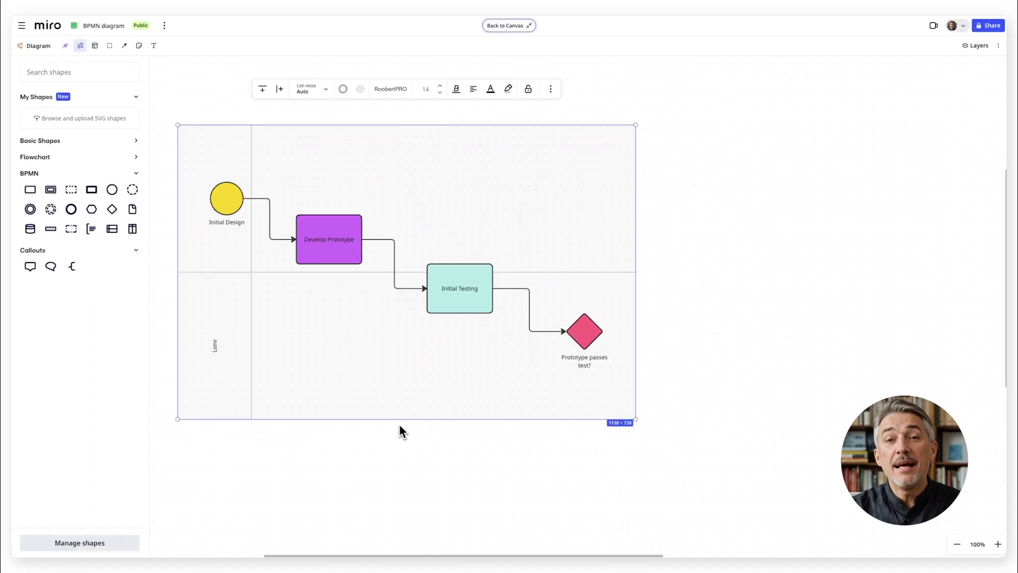
# Rename the top lane 'TEAM 1' and add a sticky note reading 'Identify key project risks early on!'
pyautogui.doubleClick(374, 277)
pyautogui.write('TEAM 1')
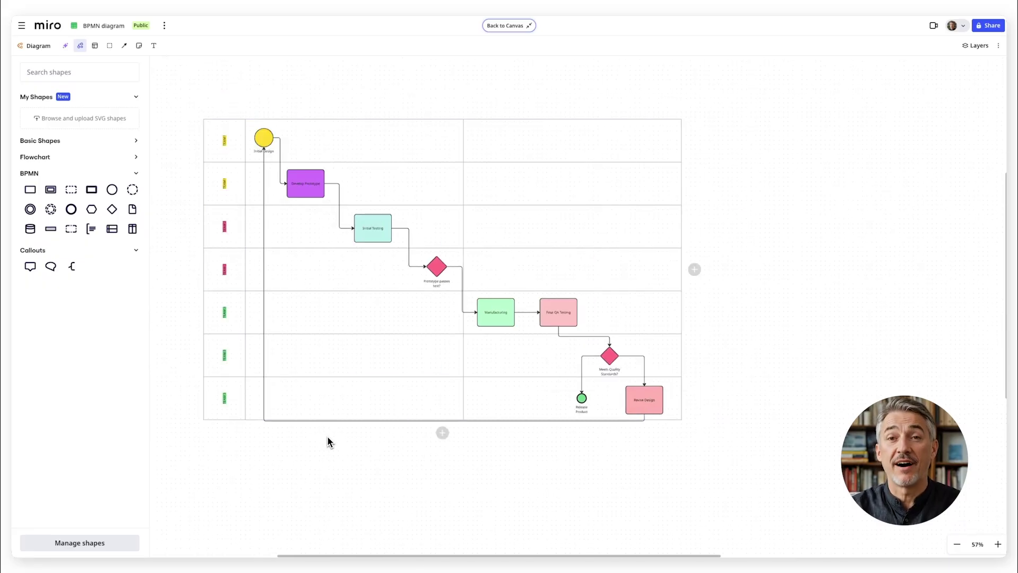
pyautogui.moveTo(327, 436); pyautogui.dragTo(376, 446)
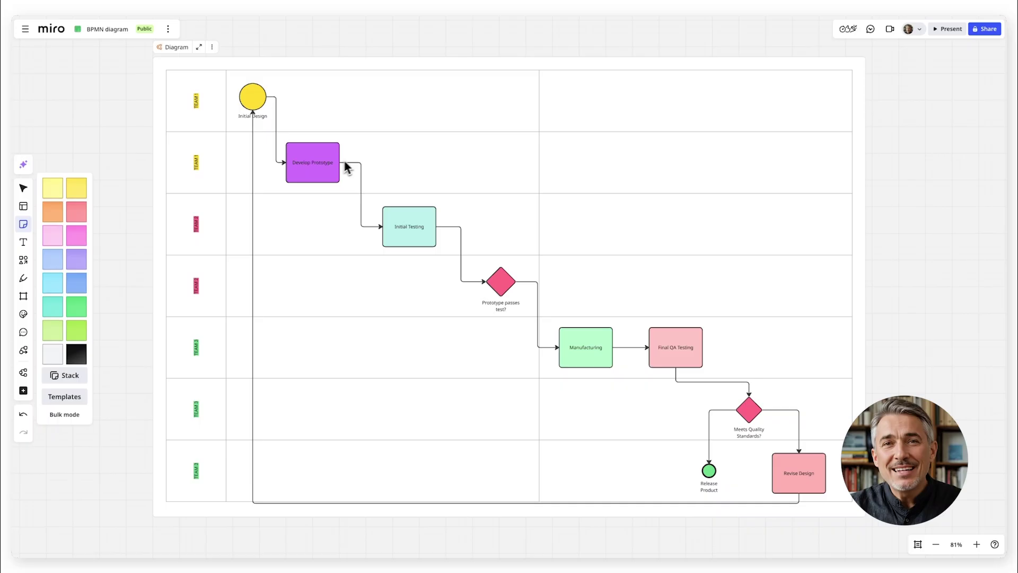
pyautogui.click(382, 152)
pyautogui.write('Identify key project')
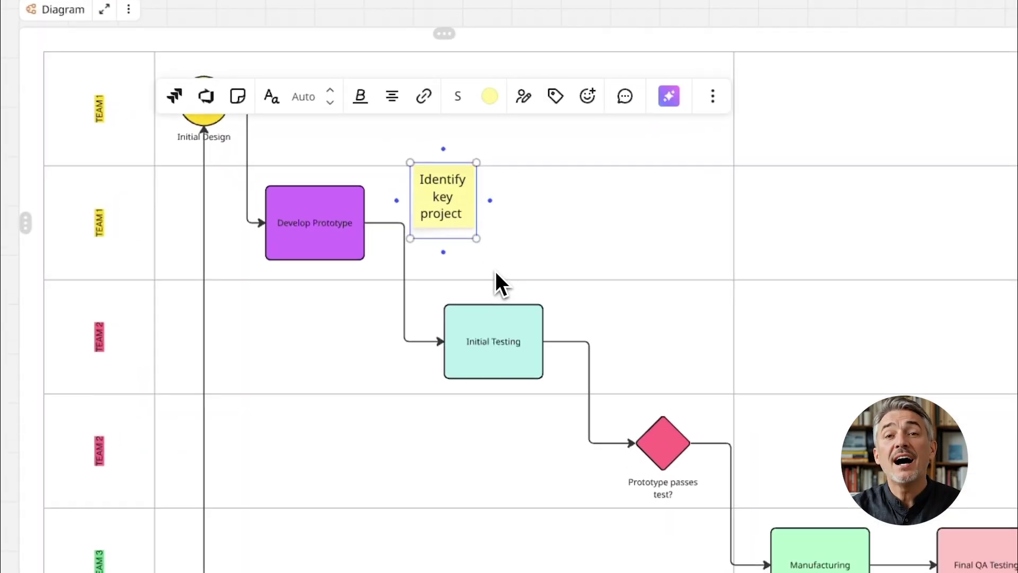
pyautogui.write(' risks early on!')
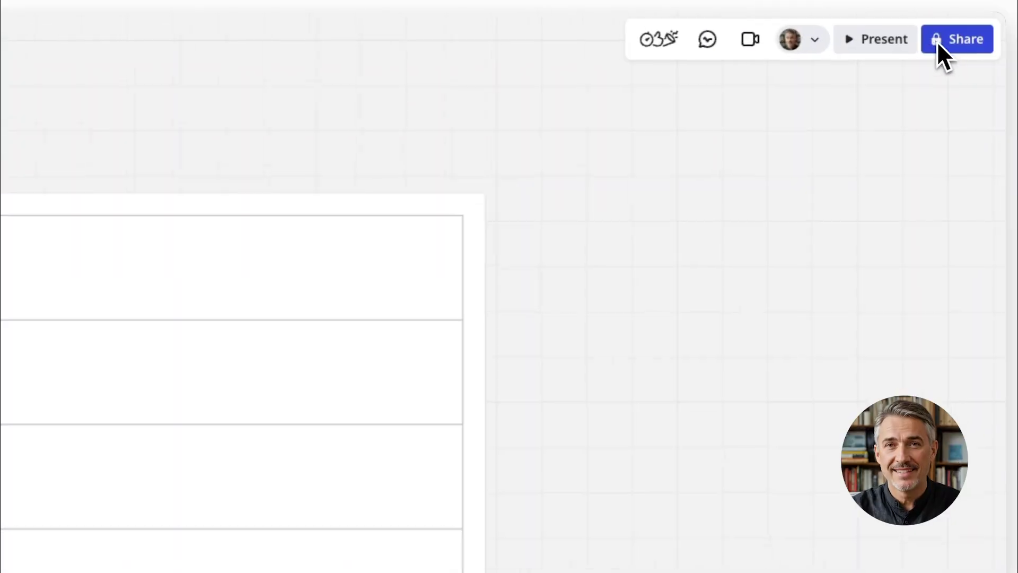
# Send a Can edit invitation to the collaborator chosen from the name suggestions
pyautogui.click(937, 40)
pyautogui.write('jordan')
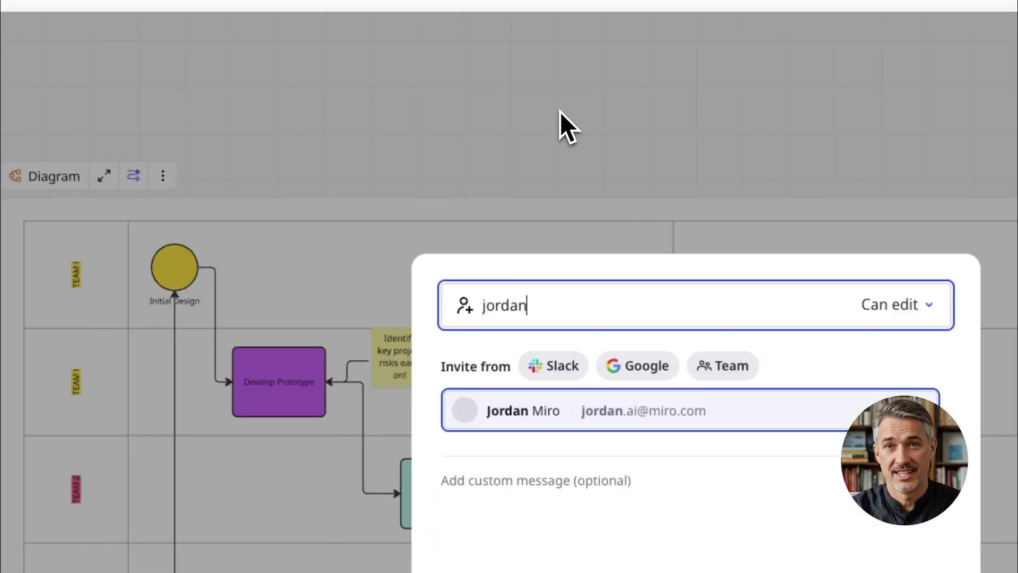
pyautogui.click(527, 411)
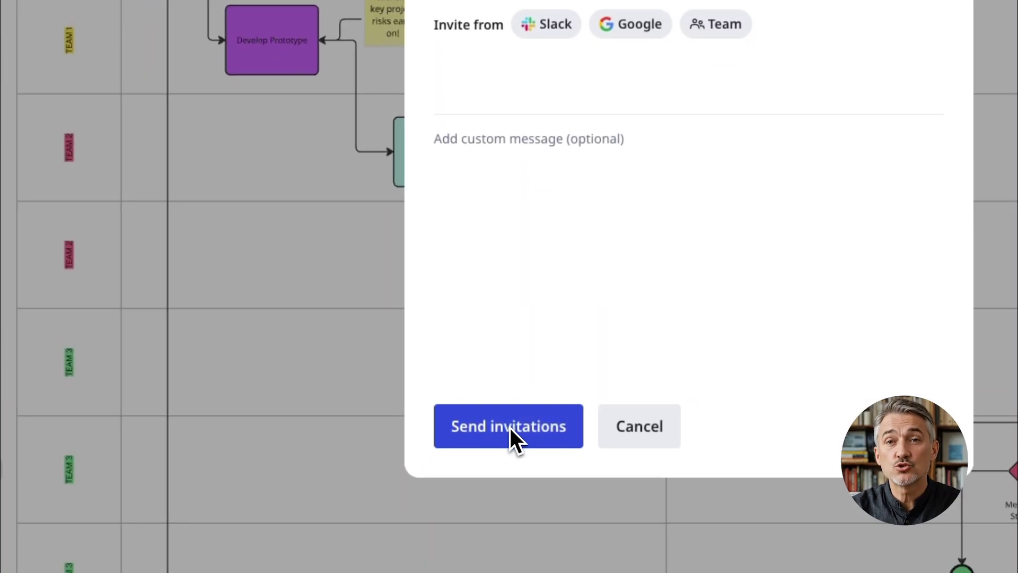
pyautogui.click(510, 428)
pyautogui.click(533, 521)
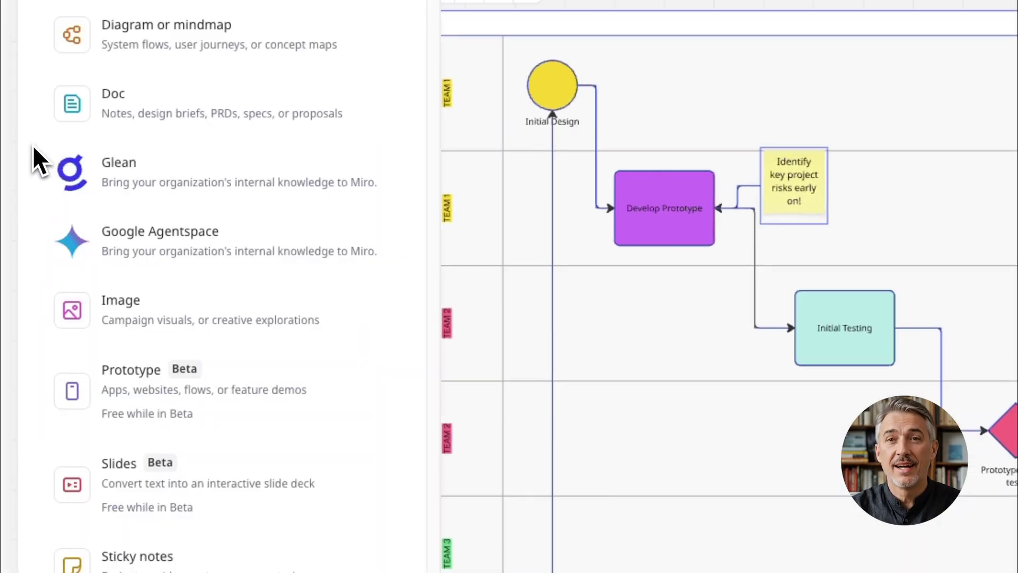
# Generate an AI doc from the prompt 'Create a product brief' and add it beside the diagram
pyautogui.click(132, 116)
pyautogui.write('Create a product brief')
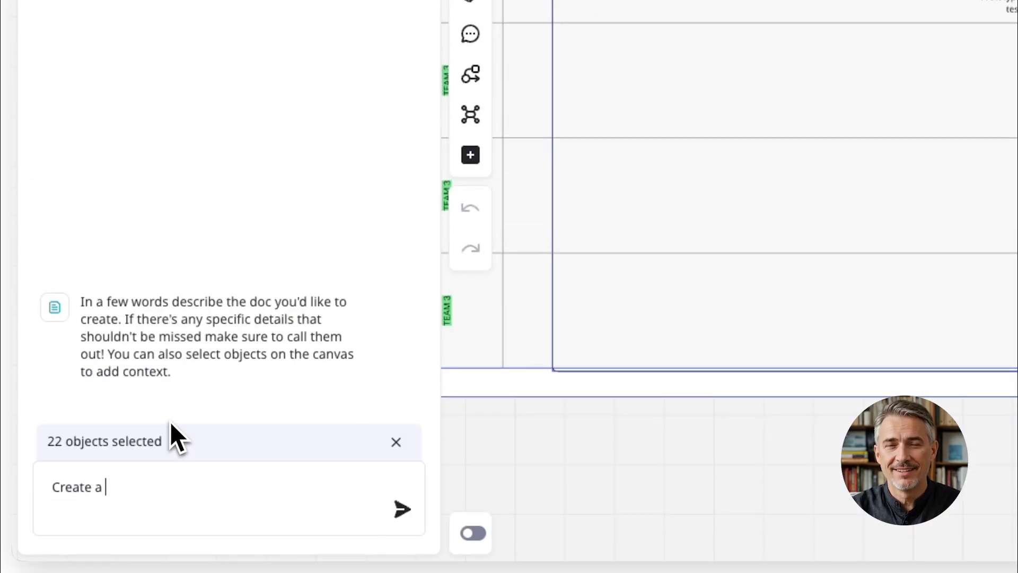
pyautogui.click(402, 509)
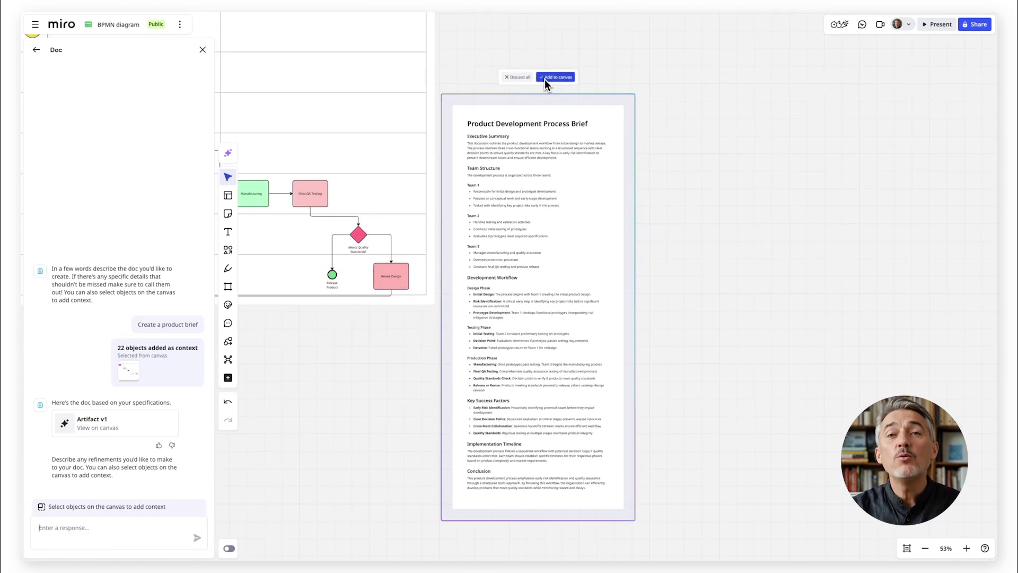
pyautogui.click(555, 81)
pyautogui.click(202, 50)
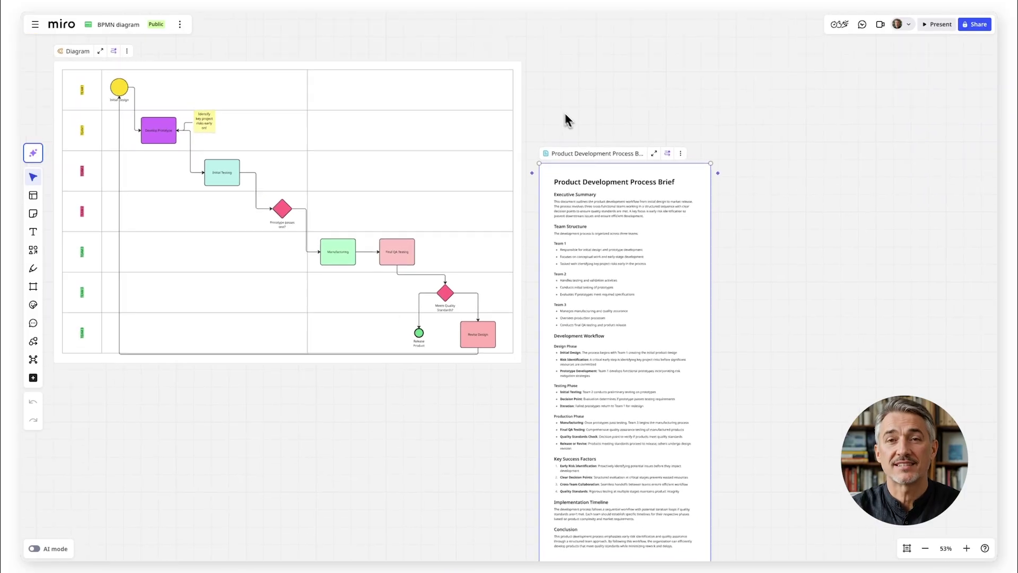
pyautogui.click(569, 69)
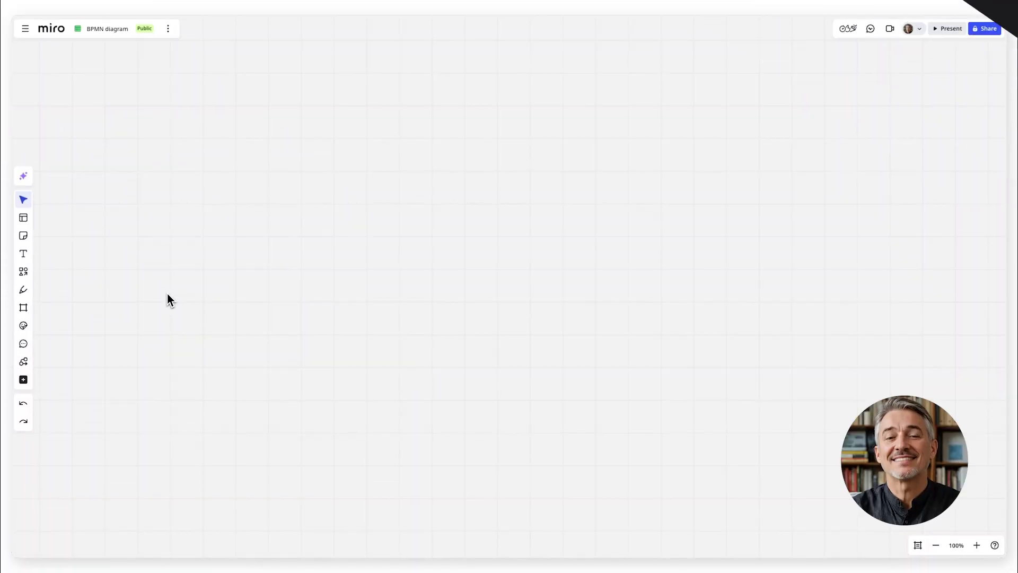
# Search the templates for 'BP' and insert the BPMN loan-application template onto the board
pyautogui.click(24, 379)
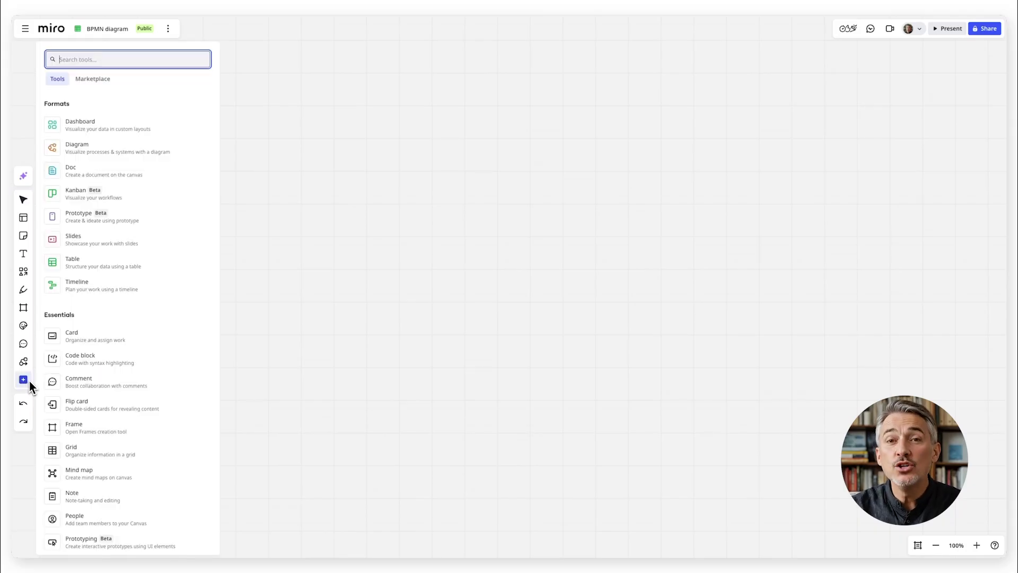
pyautogui.scroll(-3, 81, 403)
pyautogui.click(88, 447)
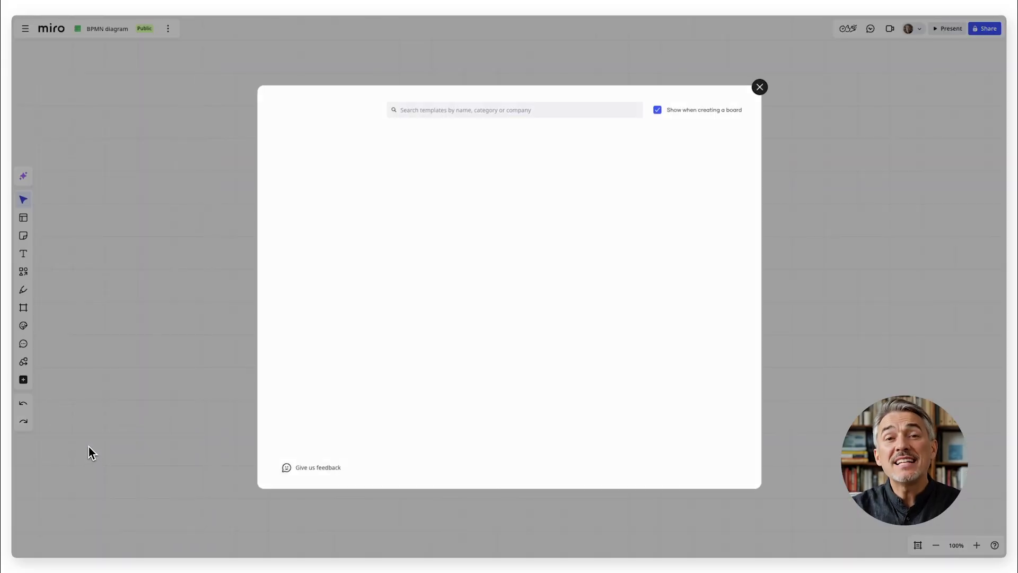
pyautogui.click(414, 111)
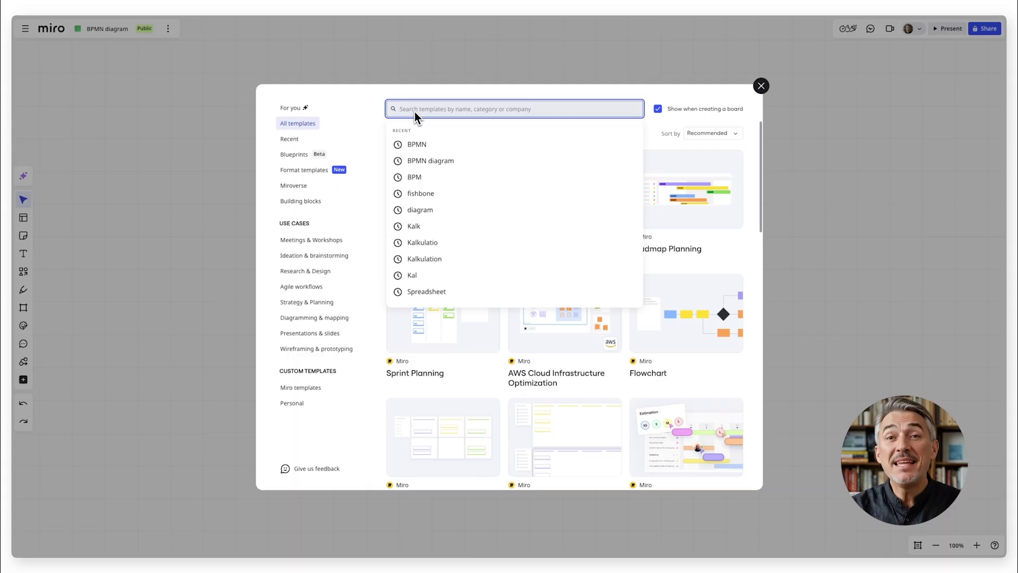
pyautogui.write('BPMN')
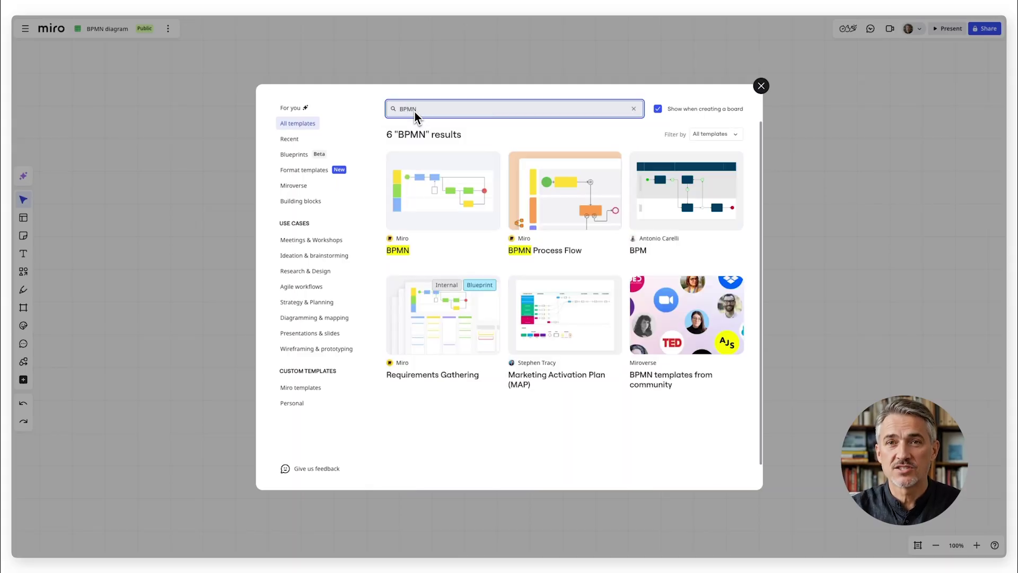
pyautogui.click(421, 214)
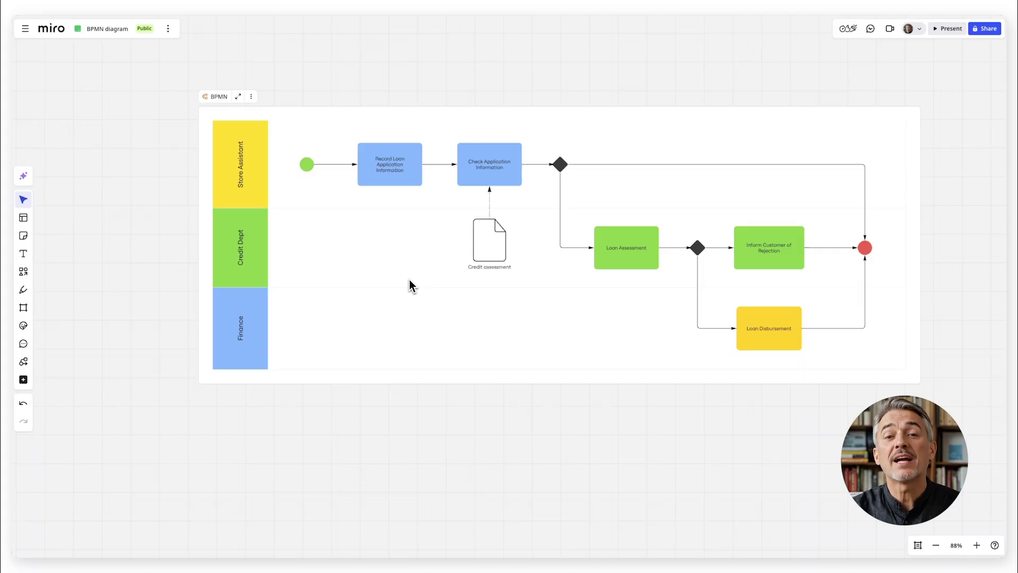
# Relabel the template tasks Review Ticket, Assign Agent, Manager approval pending and Approved
pyautogui.click(387, 165)
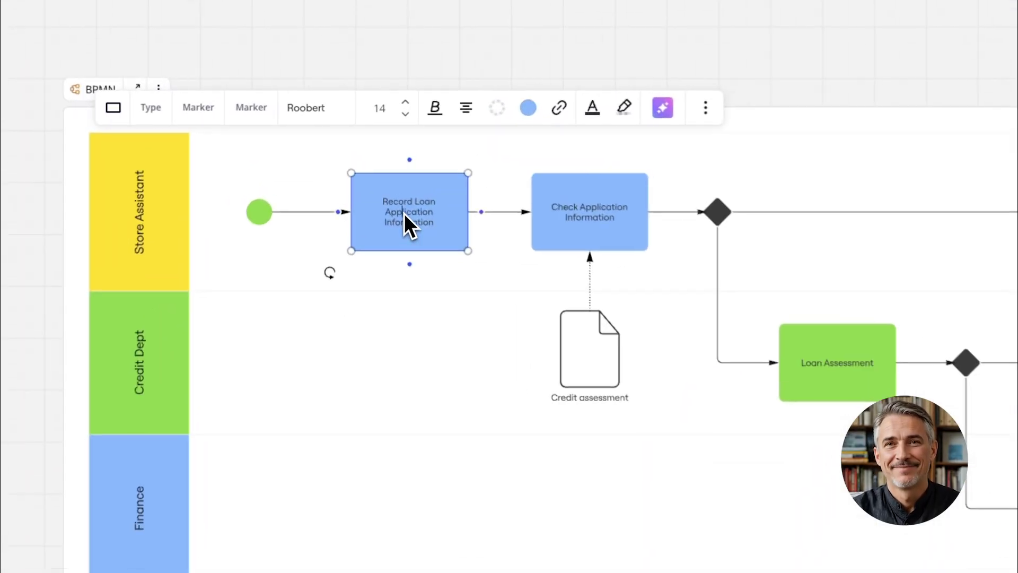
pyautogui.press('Return')
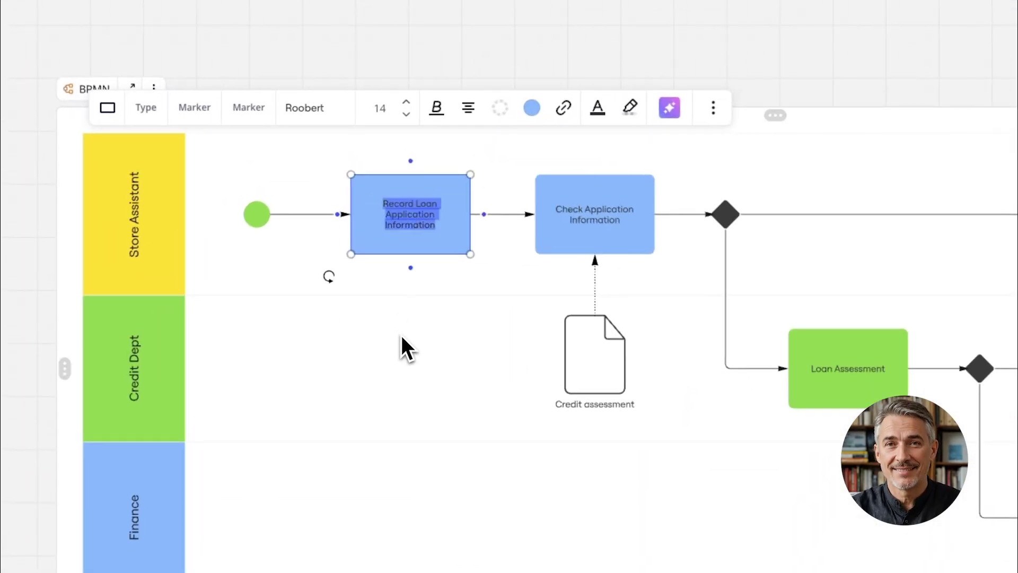
pyautogui.write('Review Ticket')
pyautogui.click(588, 241)
pyautogui.write('Assig')
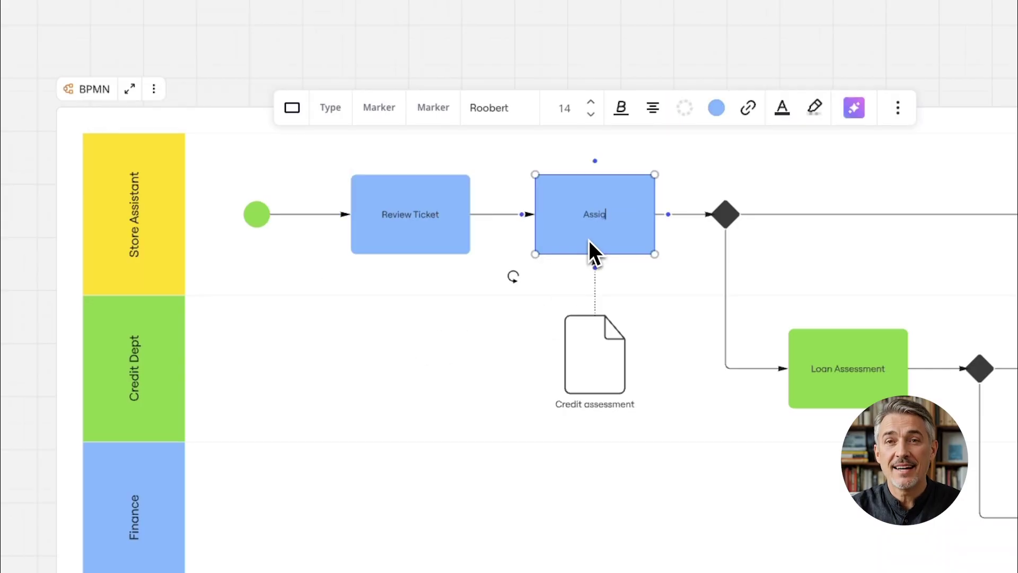
pyautogui.write('n Agent')
pyautogui.press('Escape')
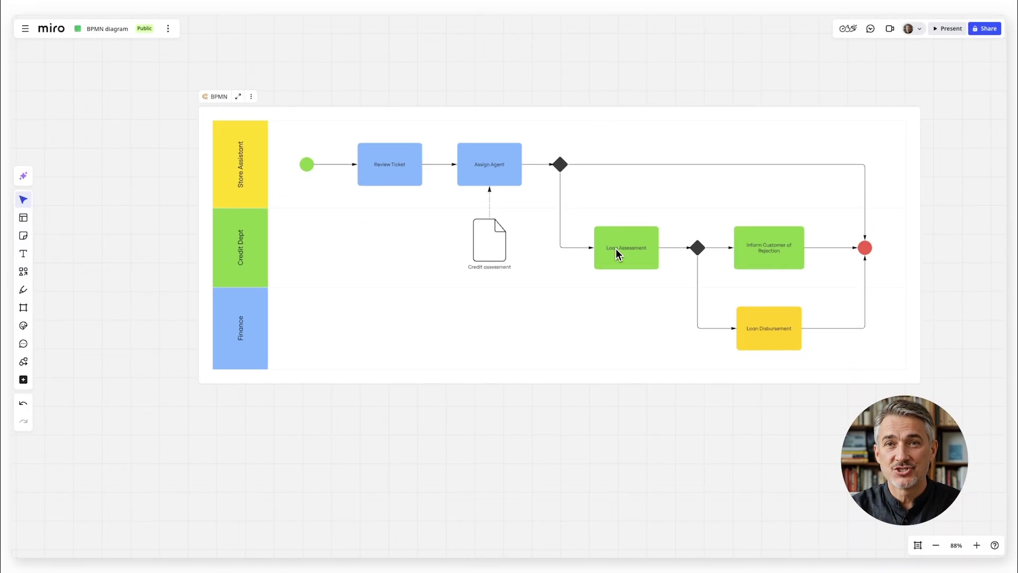
pyautogui.click(616, 248)
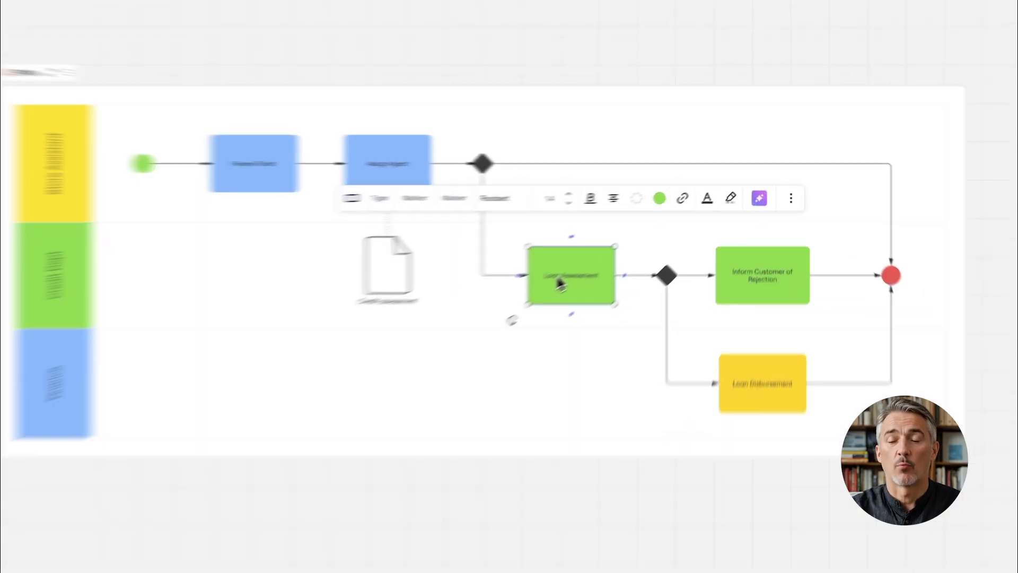
pyautogui.write('Manager approval pendin')
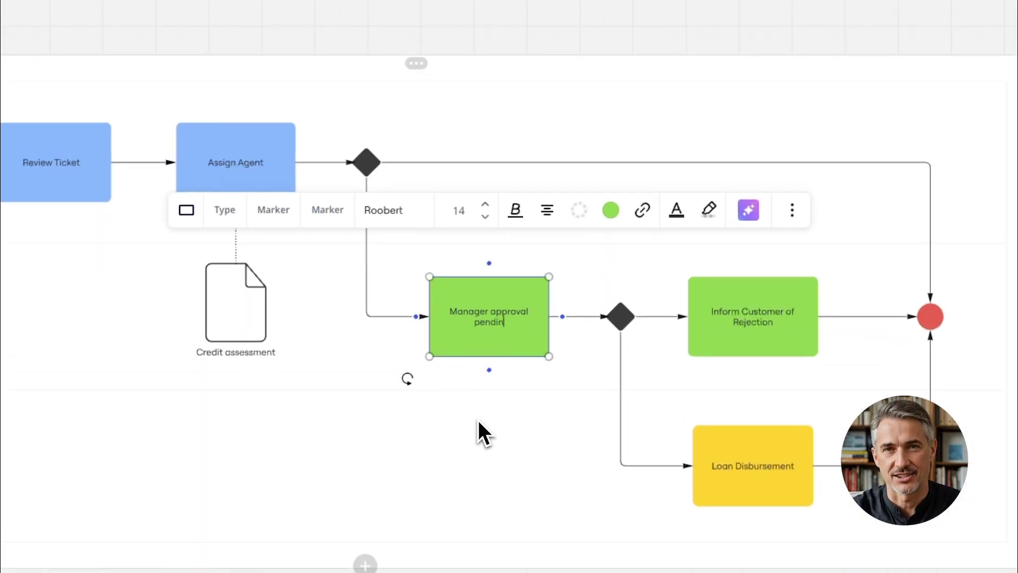
pyautogui.write('g')
pyautogui.press('Escape')
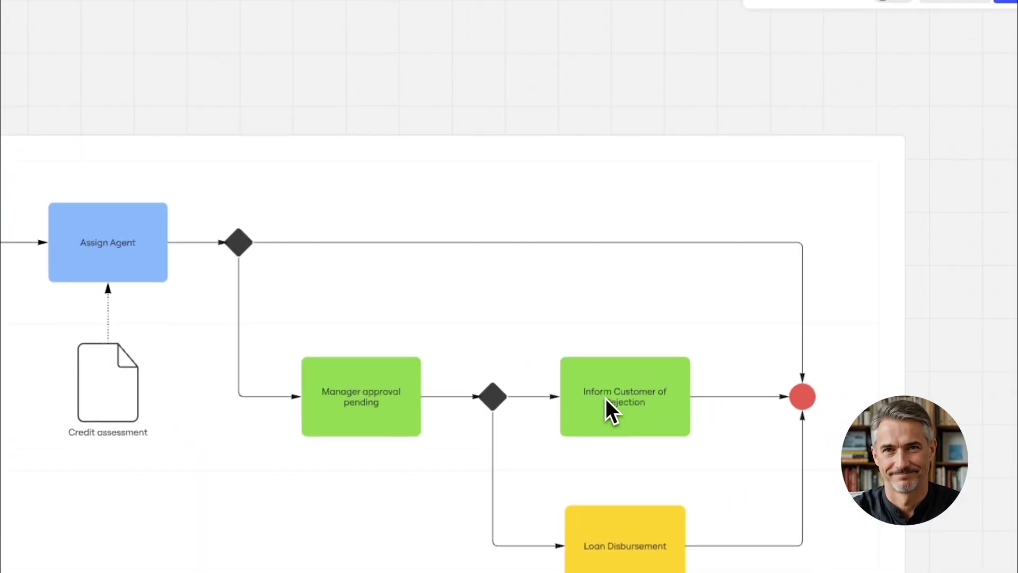
pyautogui.click(739, 330)
pyautogui.write('Approved')
pyautogui.press('Escape')
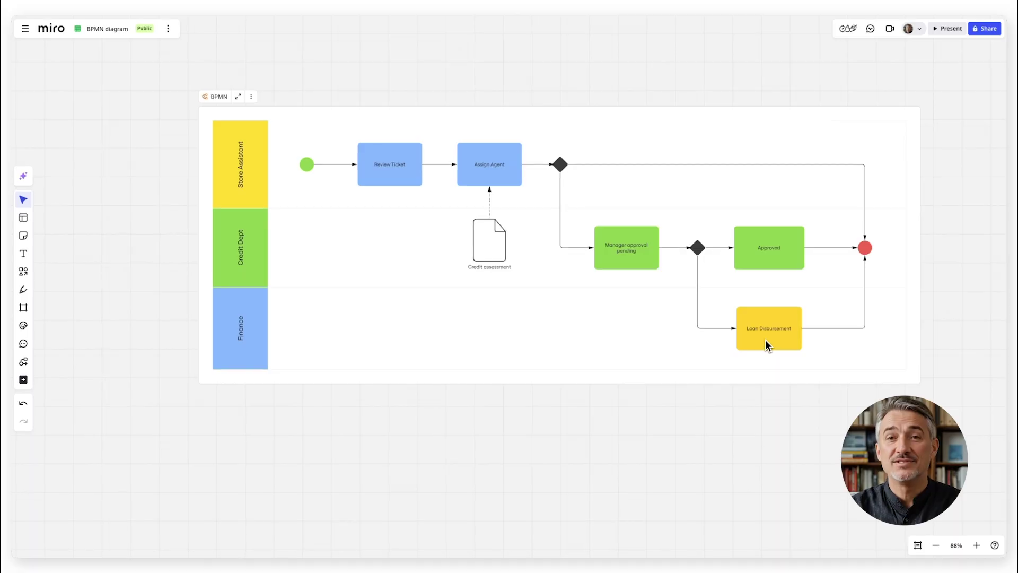
# Delete Loan Disbursement, make Manager approval pending pink and Review Ticket teal
pyautogui.click(765, 340)
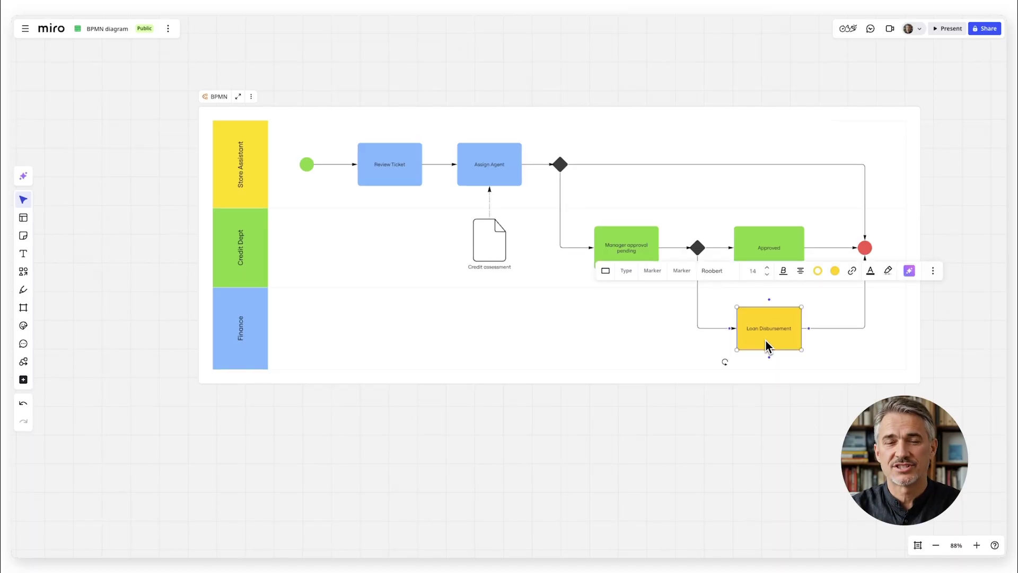
pyautogui.press('Delete')
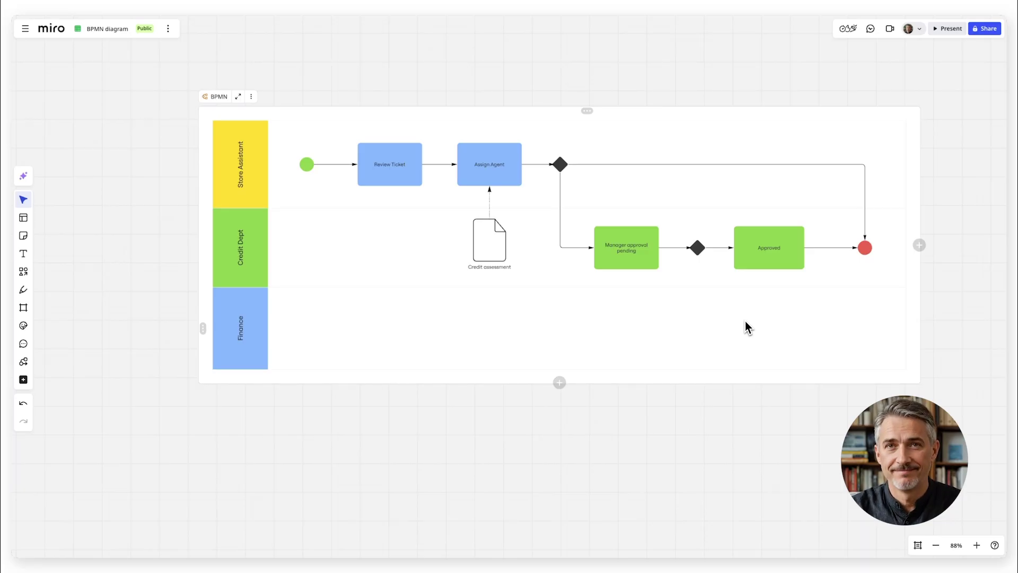
pyautogui.click(652, 239)
pyautogui.click(692, 189)
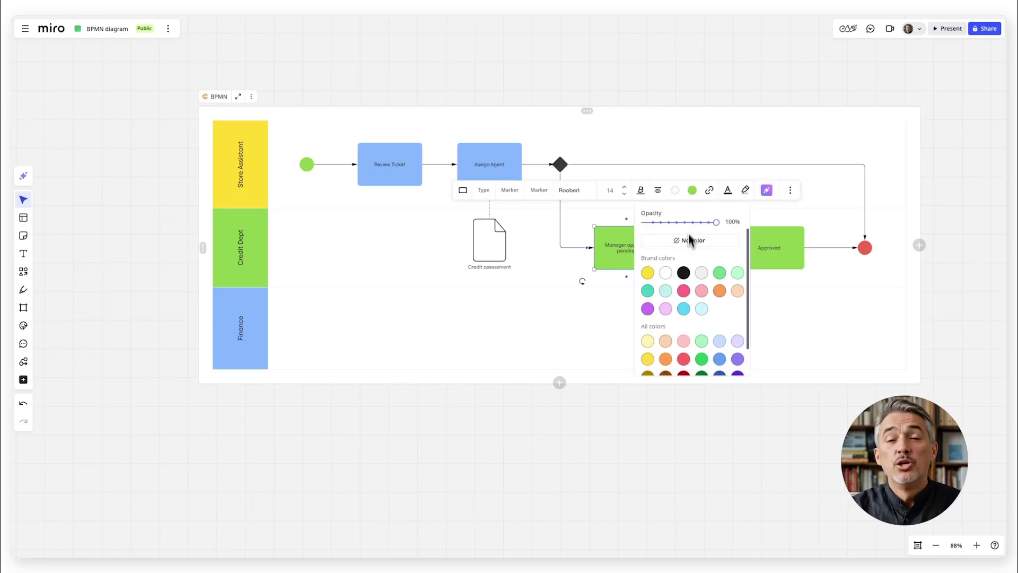
pyautogui.click(700, 286)
pyautogui.click(774, 265)
pyautogui.click(835, 190)
pyautogui.click(794, 107)
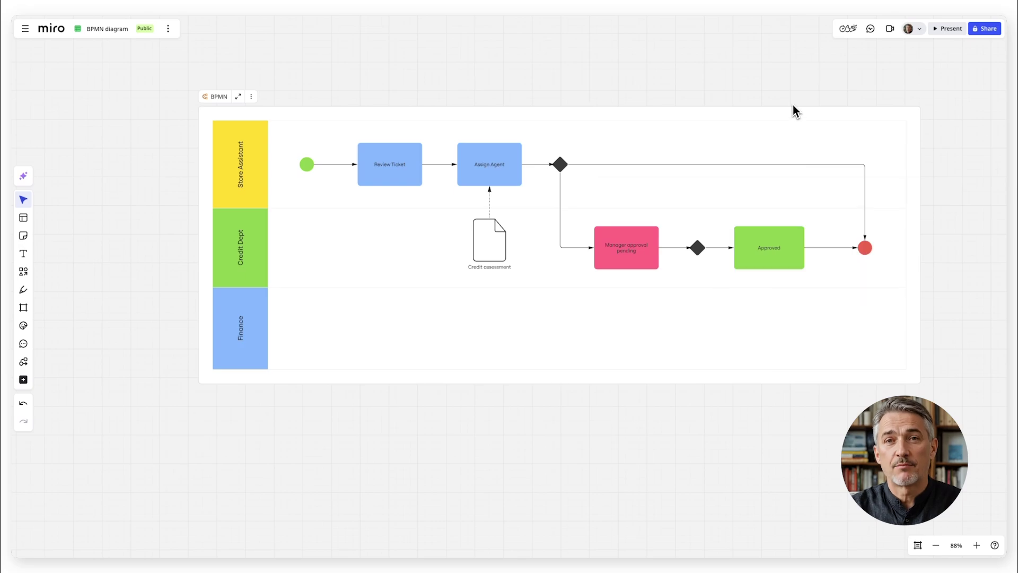
pyautogui.click(402, 177)
pyautogui.click(455, 107)
pyautogui.click(412, 207)
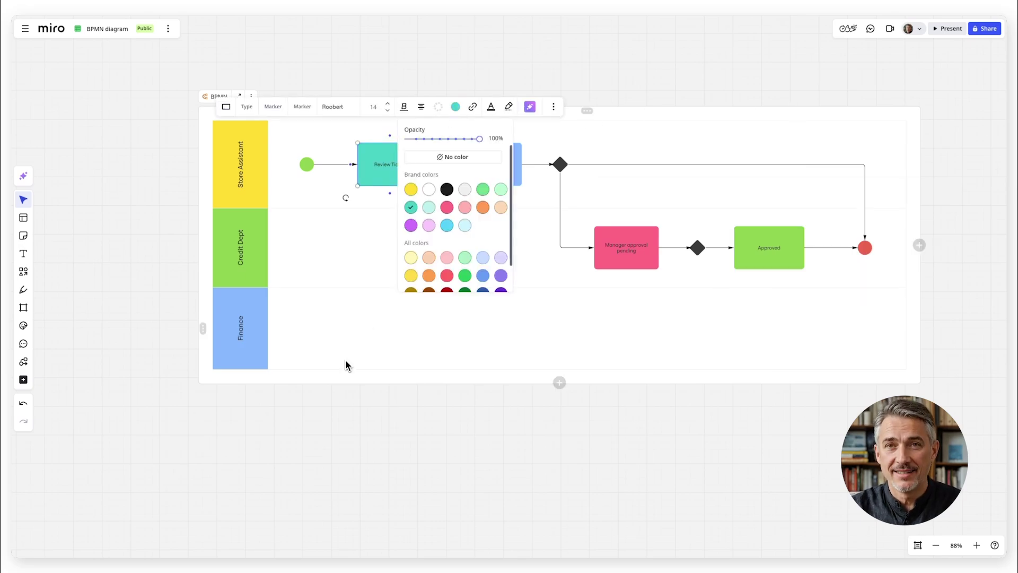
pyautogui.click(353, 431)
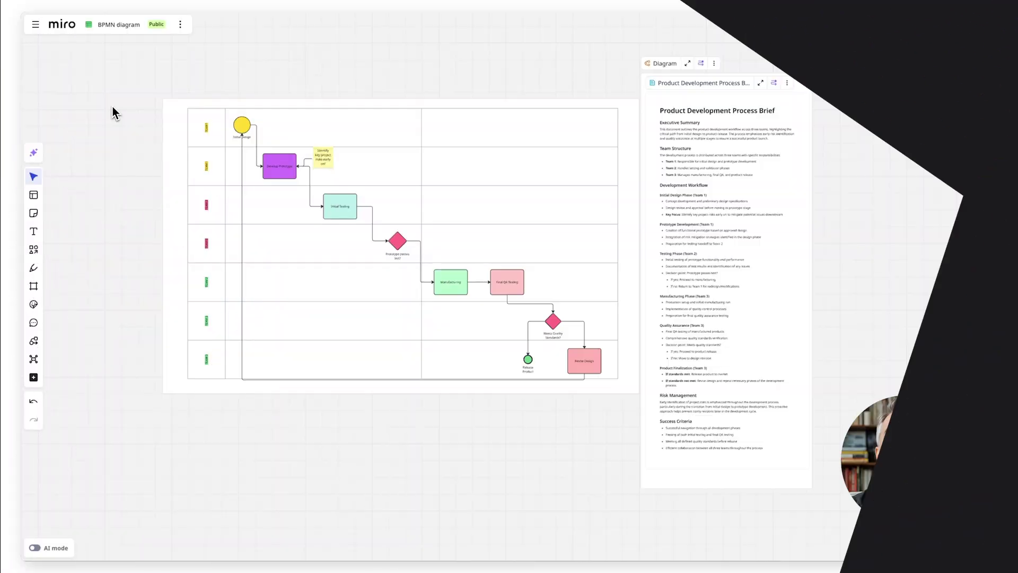
# Select the diagram and brief together and export the board as a best-quality PDF
pyautogui.moveTo(123, 71); pyautogui.dragTo(868, 495)
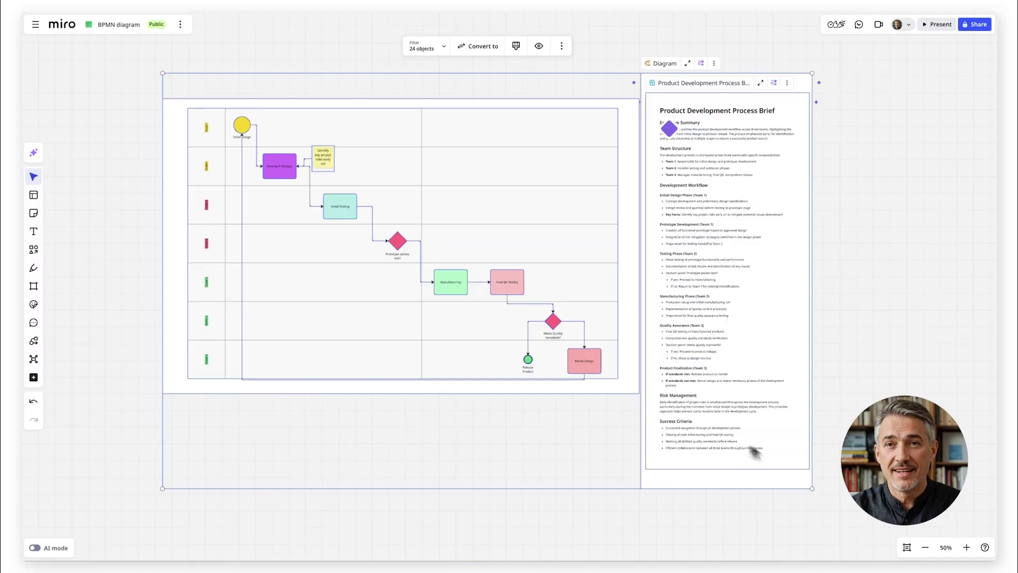
pyautogui.click(180, 24)
pyautogui.moveTo(187, 44)
pyautogui.moveTo(361, 80)
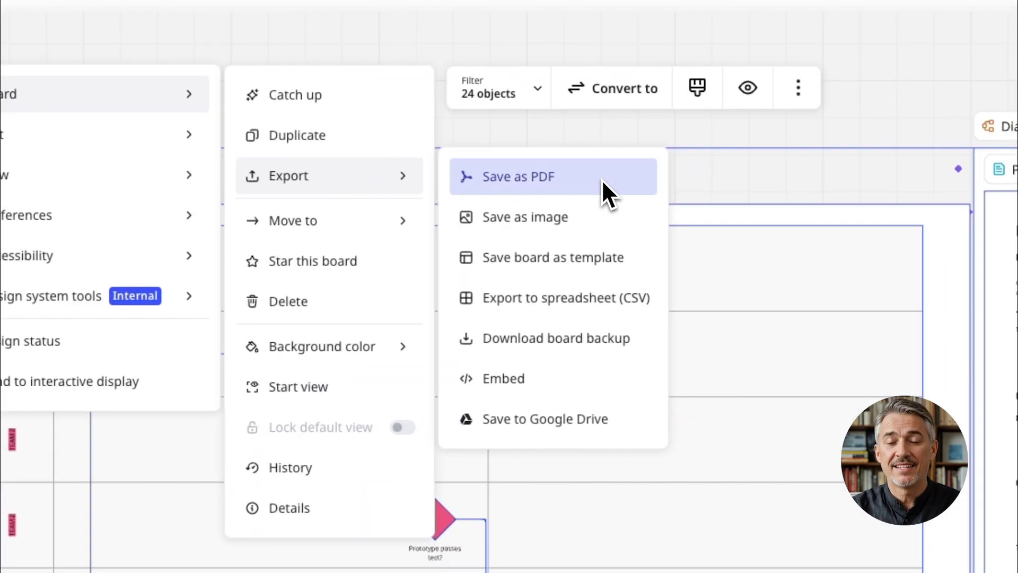
pyautogui.click(945, 179)
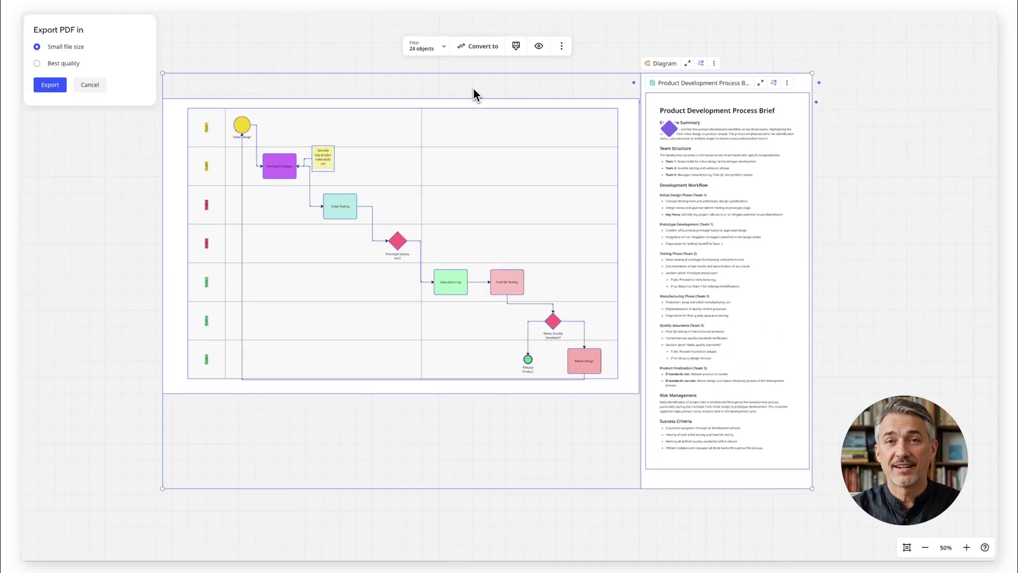
pyautogui.click(60, 64)
pyautogui.click(50, 84)
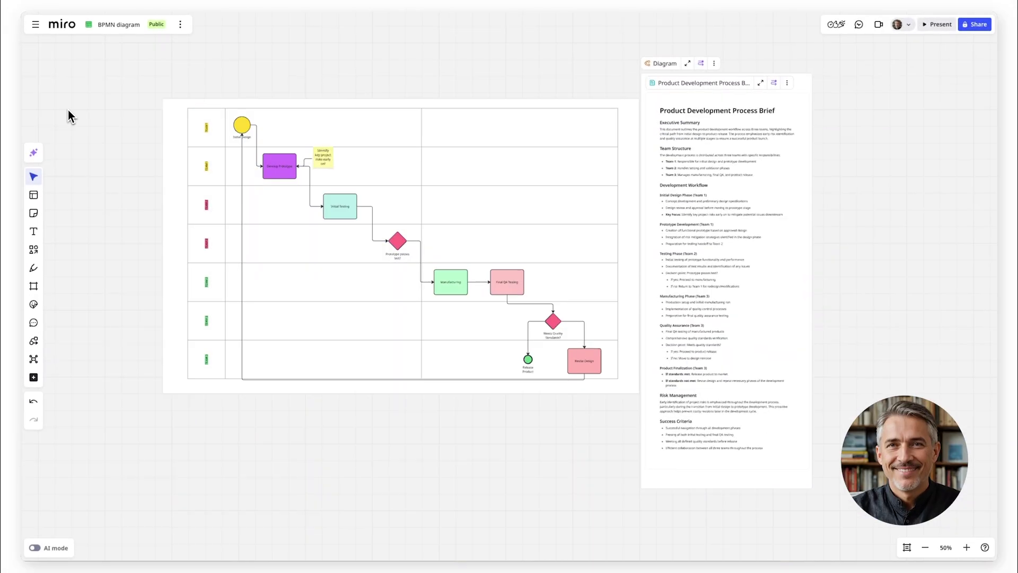